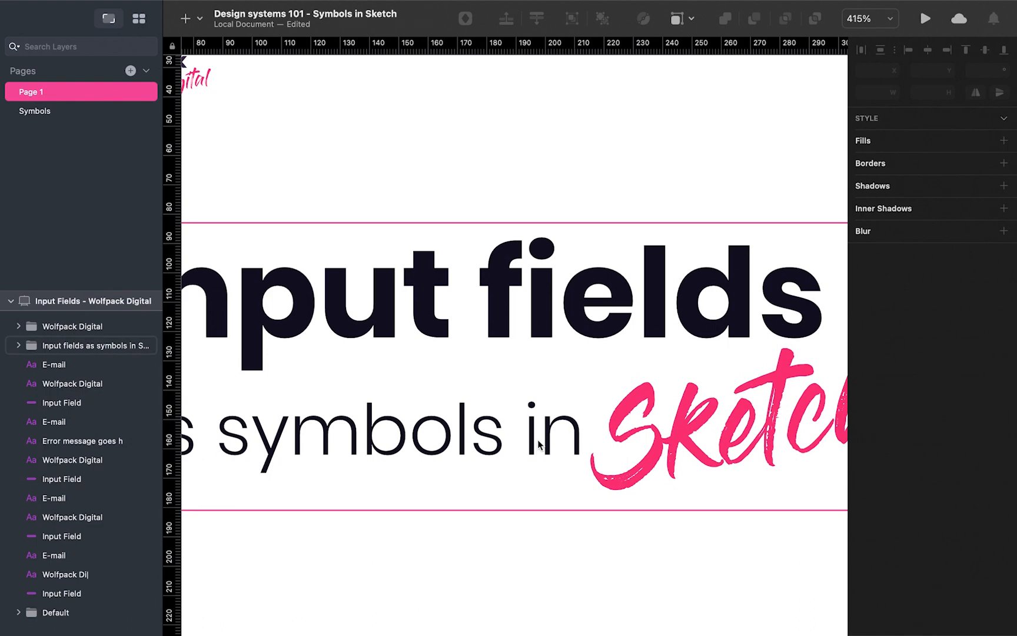
Examine the artboard's input field designs in their default, focus, normal, error and inactive states
left_click(539, 446)
scroll(539, 446, "down", 2)
scroll(539, 445, "down", 2)
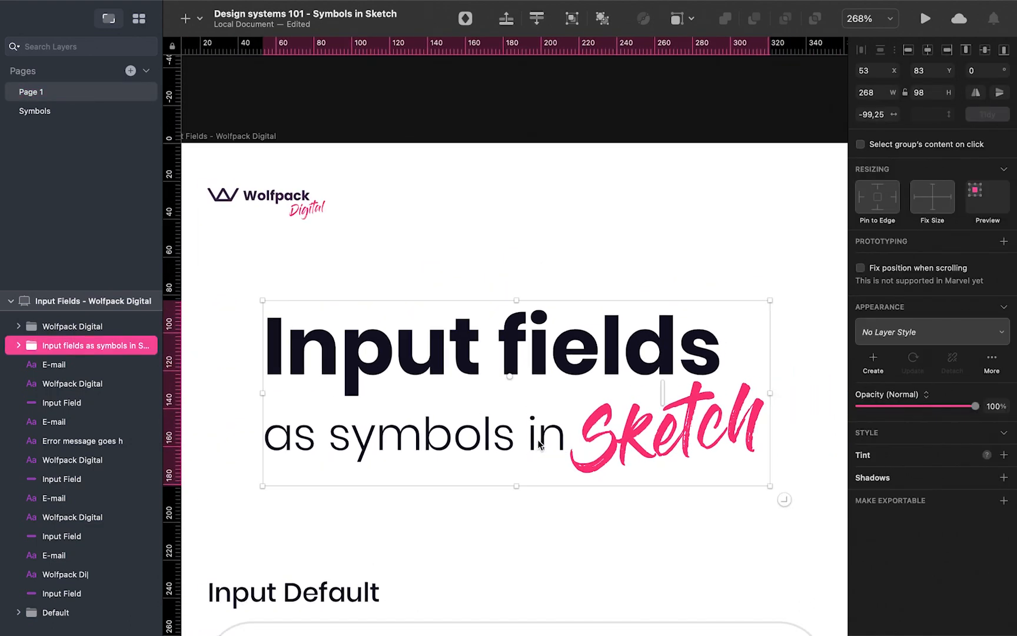
scroll(539, 446, "down", 2)
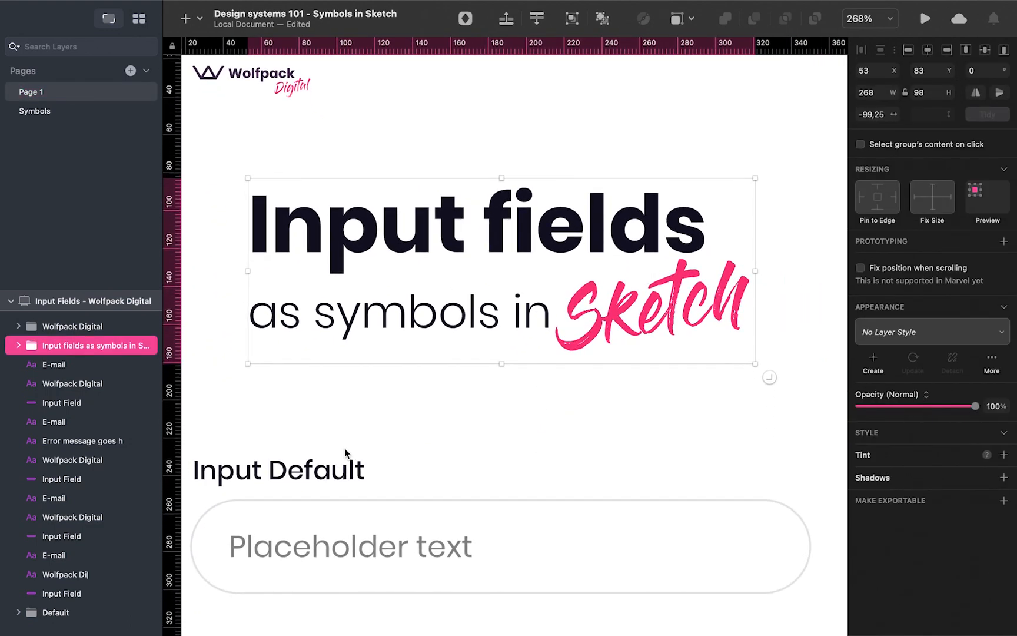
left_click(447, 410)
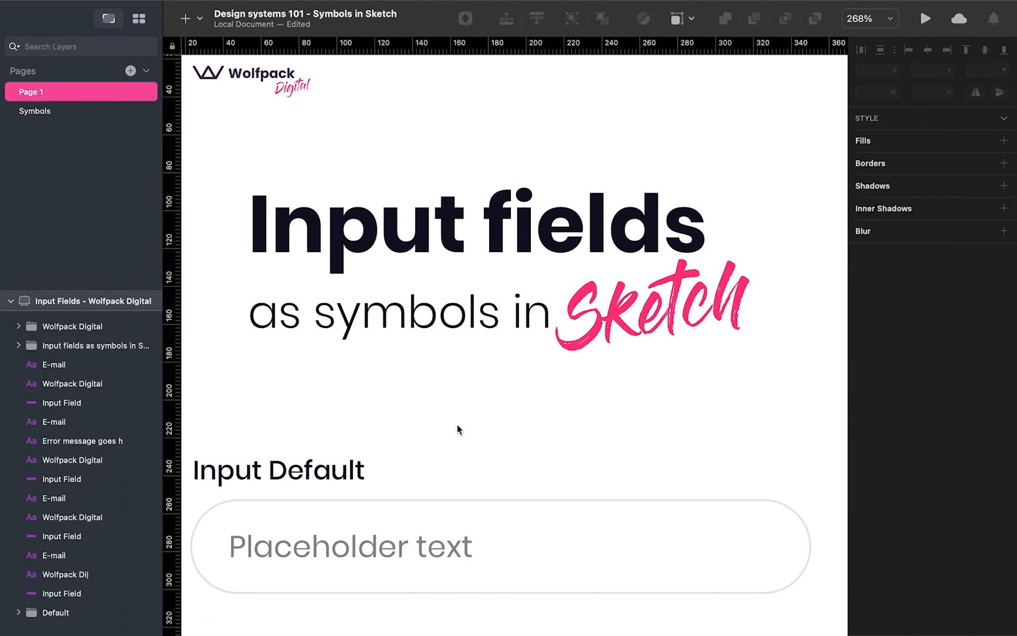
scroll(456, 424, "down", 2)
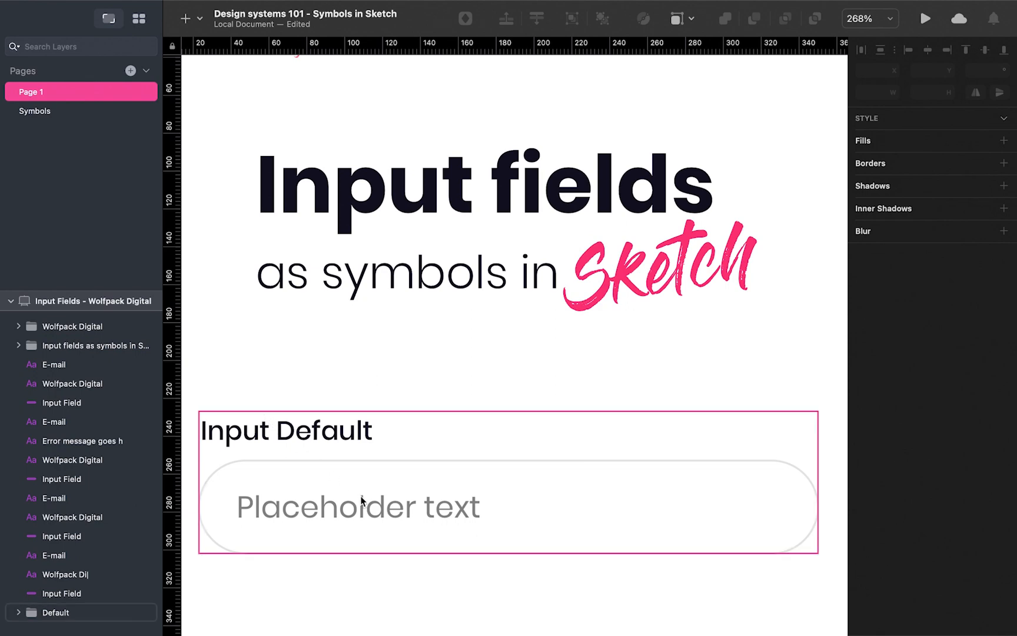
scroll(391, 472, "down", 3)
scroll(391, 471, "down", 5)
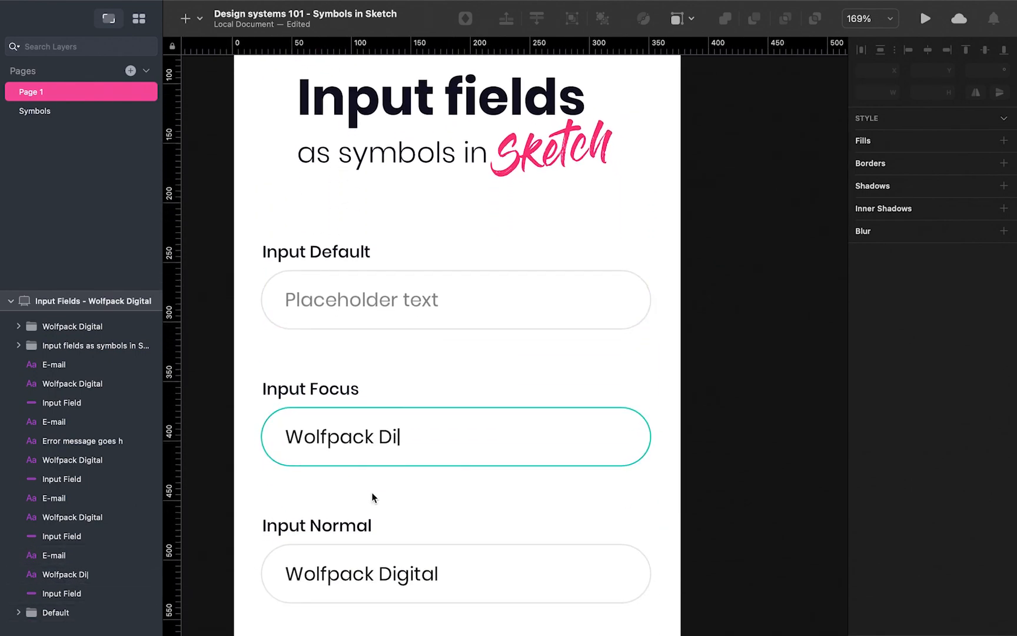
scroll(371, 492, "down", 8)
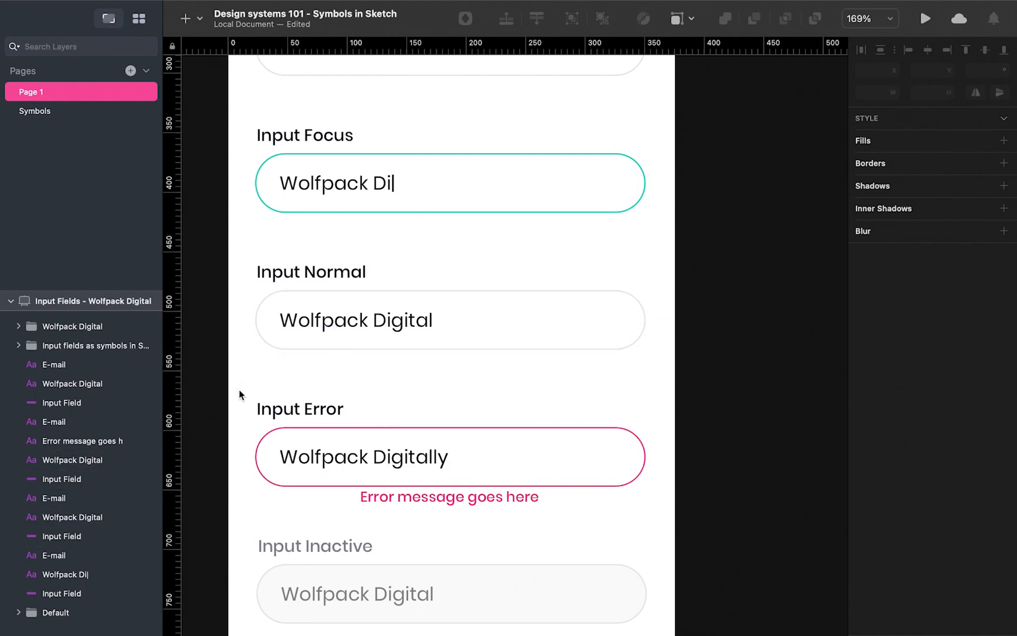
scroll(235, 413, "down", 3)
scroll(319, 237, "up", 10)
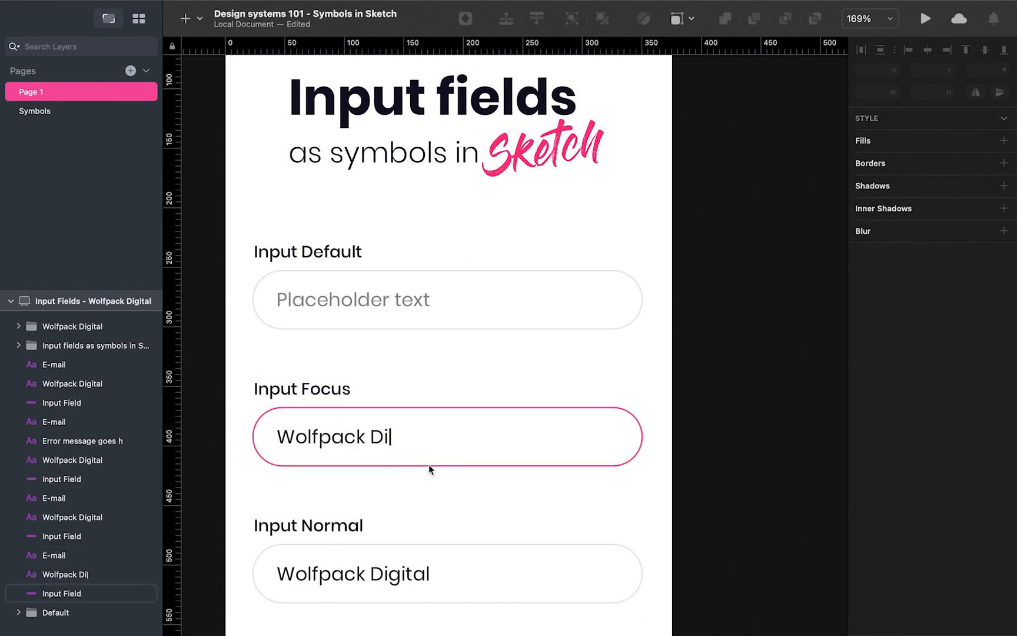
left_click(323, 390)
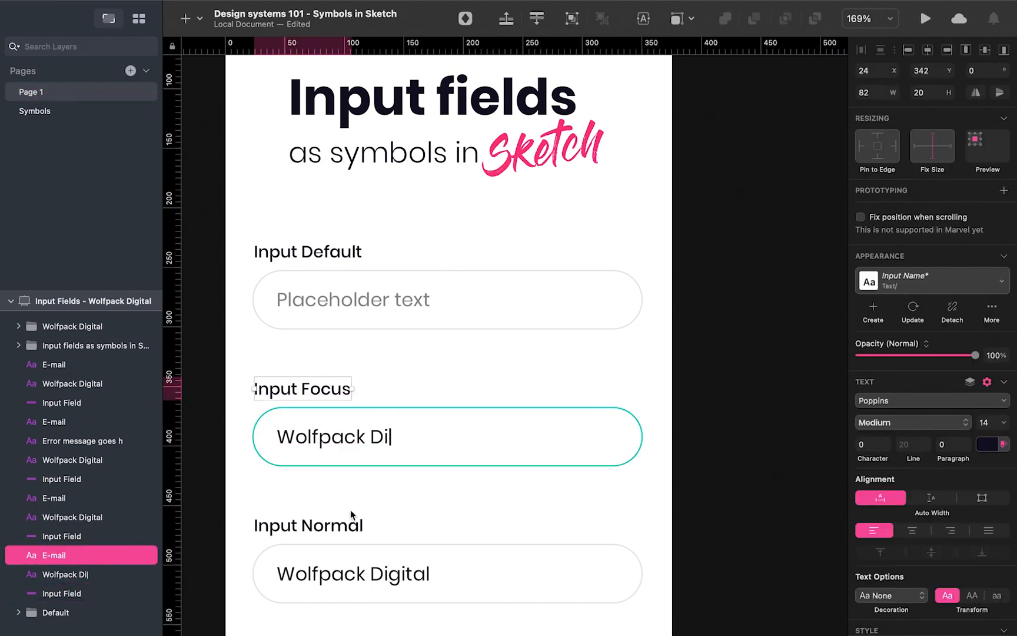
scroll(348, 480, "down", 10)
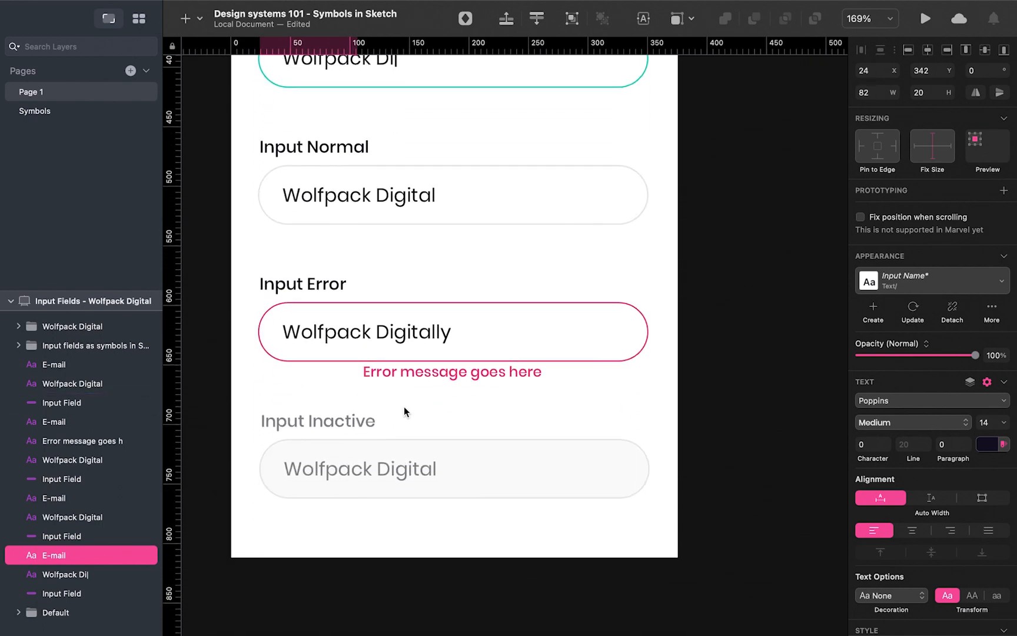
scroll(404, 406, "up", 10)
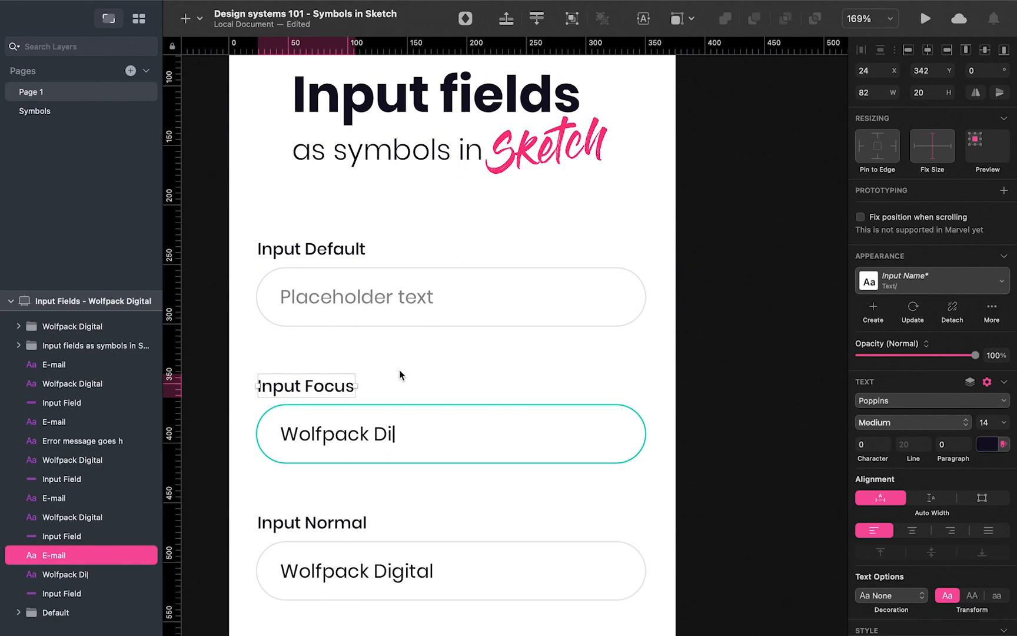
left_click(359, 285)
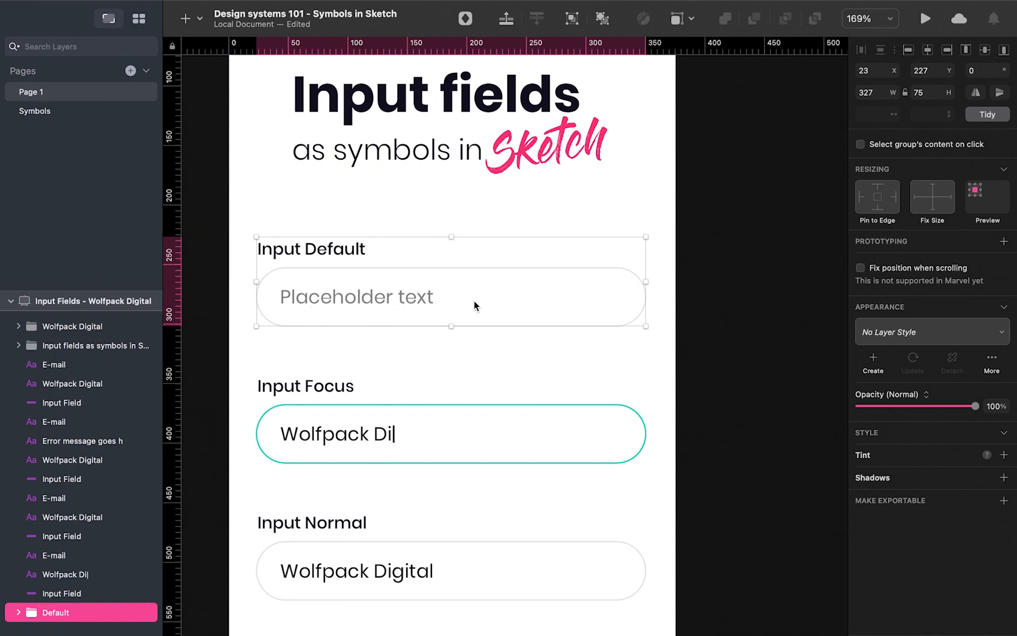
left_click(448, 353)
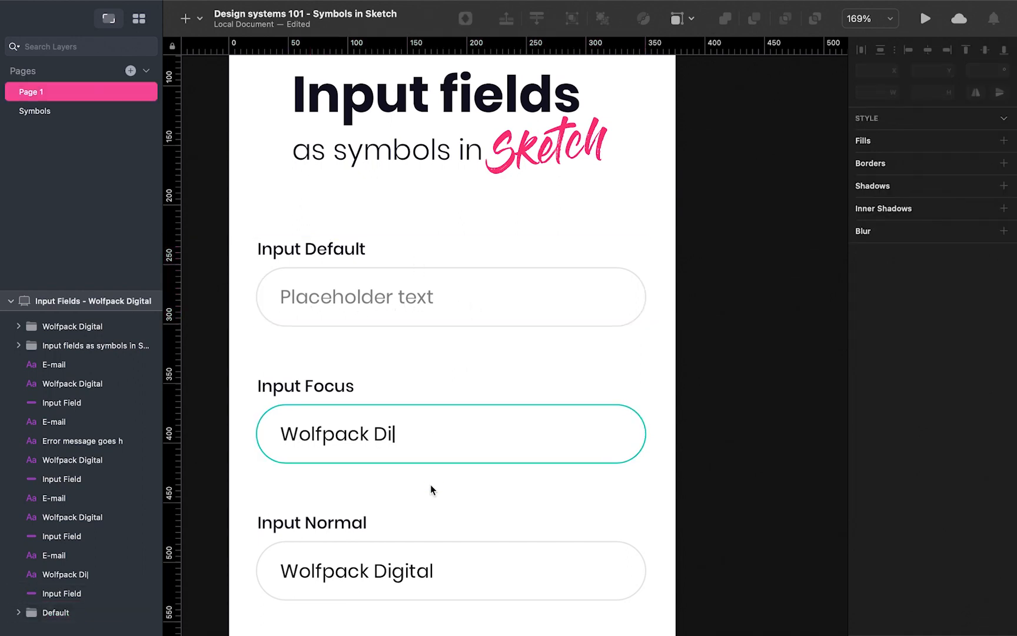
scroll(429, 485, "down", 2)
scroll(430, 485, "down", 5)
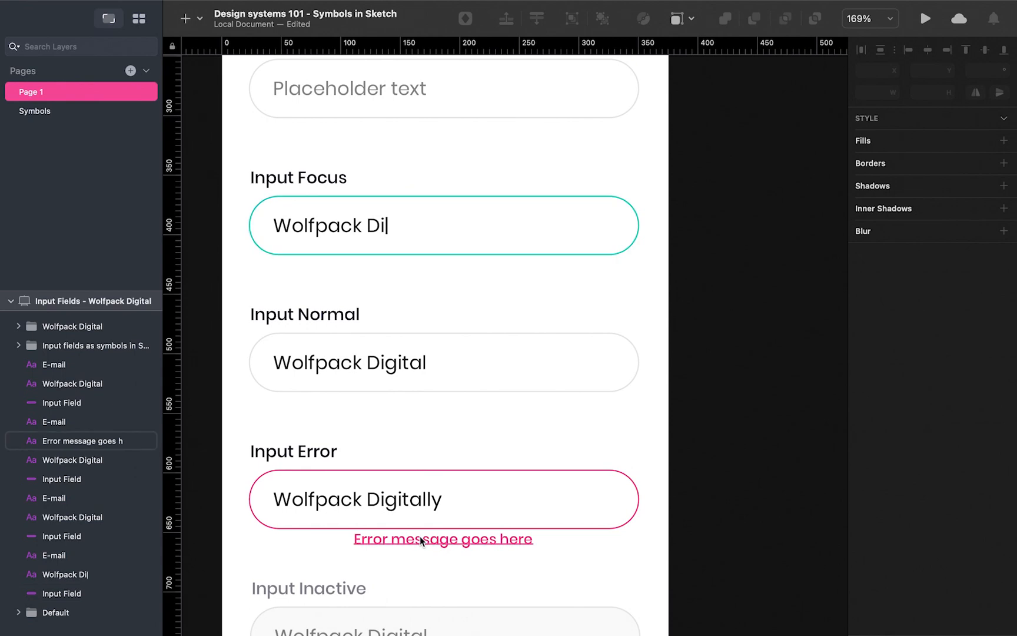
scroll(422, 540, "down", 4)
scroll(420, 539, "down", 1)
scroll(421, 391, "up", 5)
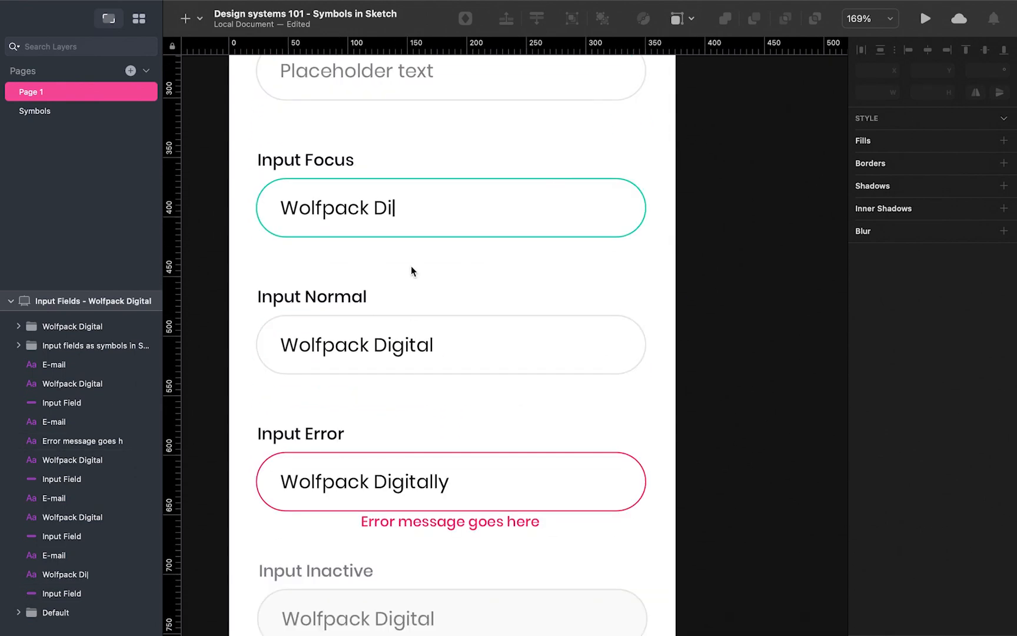
scroll(411, 270, "up", 10)
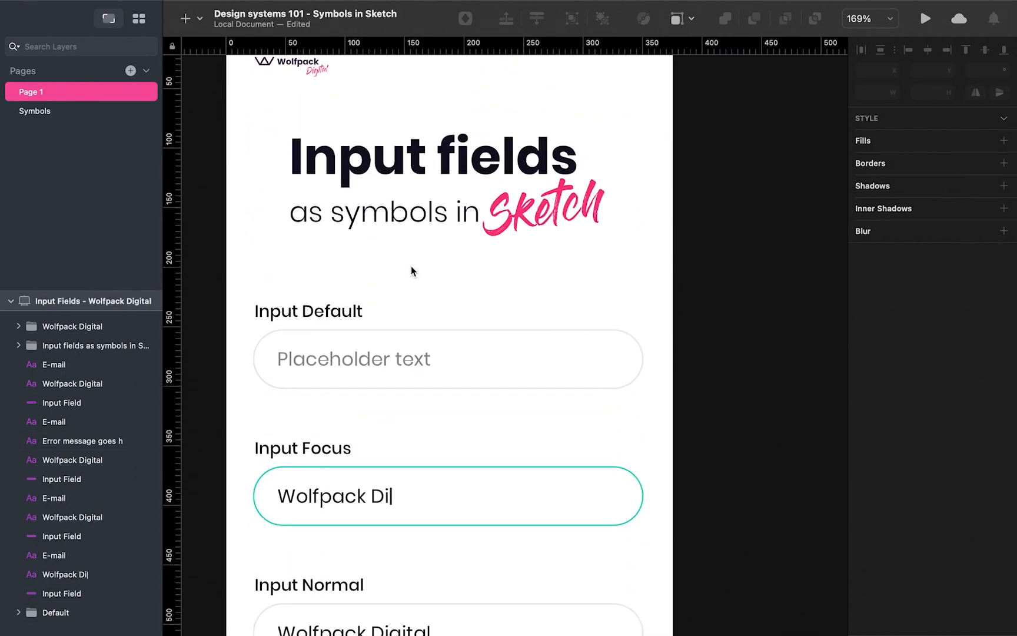
Create a symbol named Input/Default from the Default input group, with no layout, and send it to the Symbols page
left_click(404, 364)
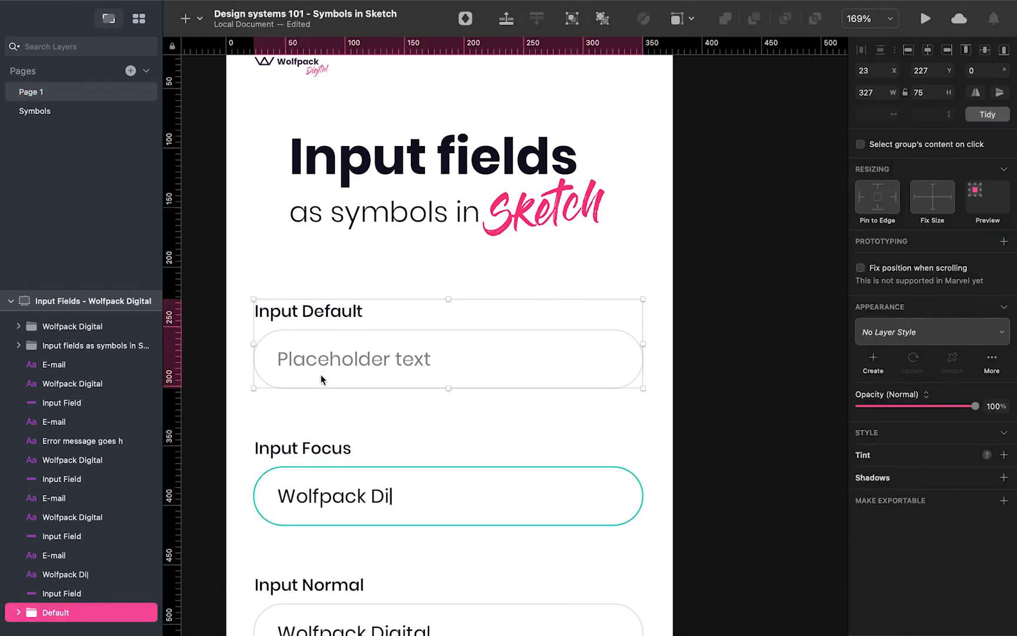
right_click(382, 367)
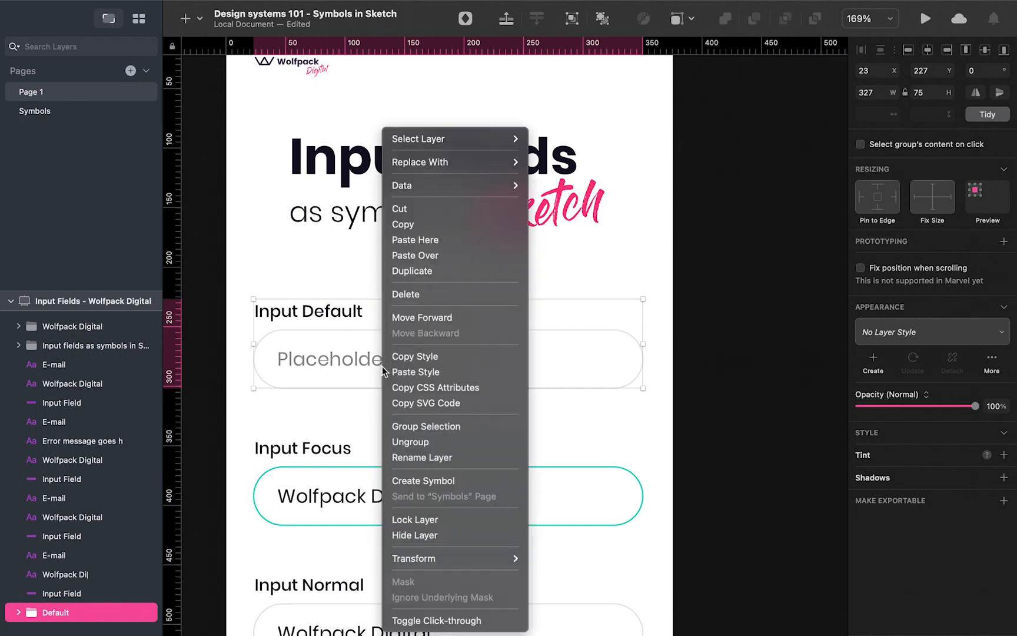
left_click(411, 481)
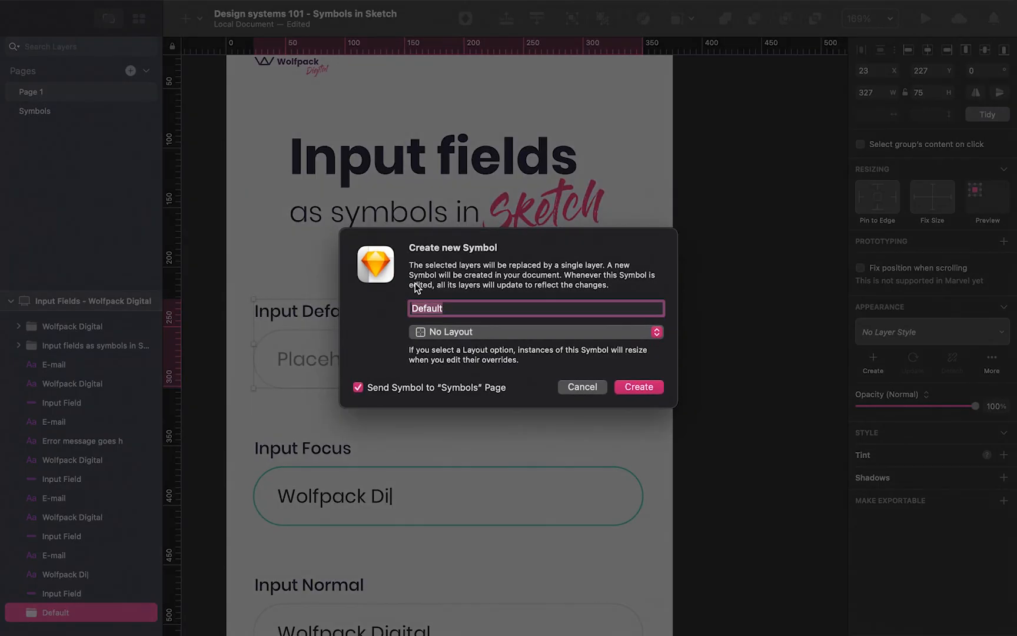
left_click(415, 308)
type("Input")
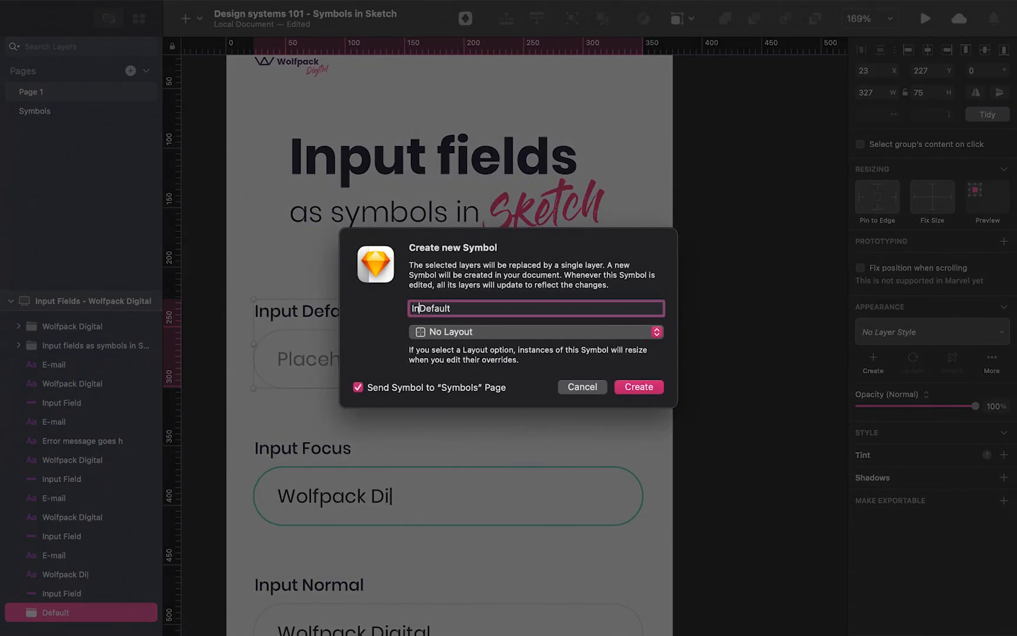
type("/")
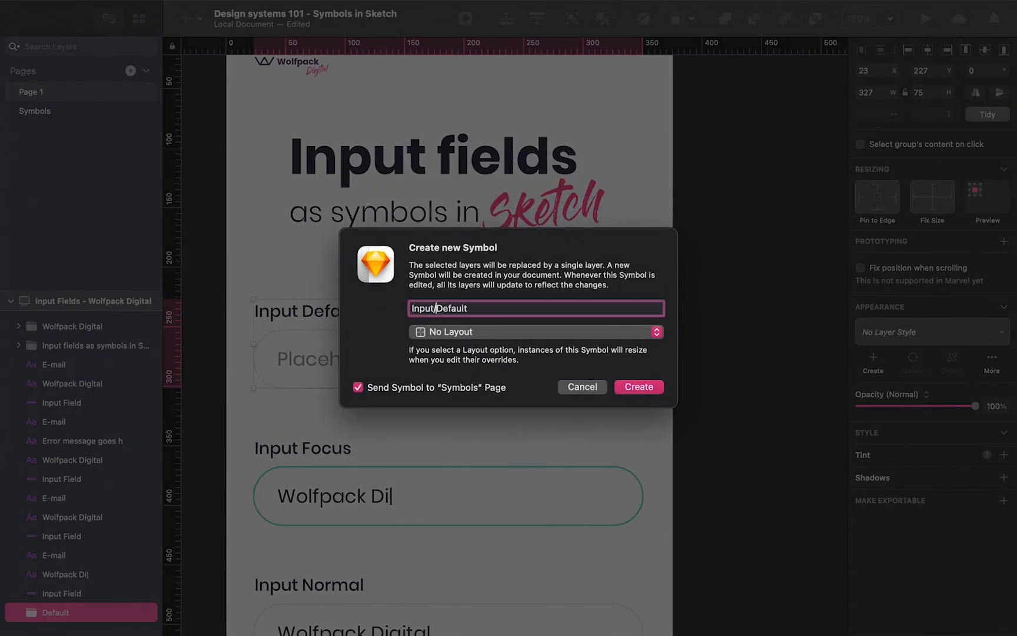
left_click(639, 387)
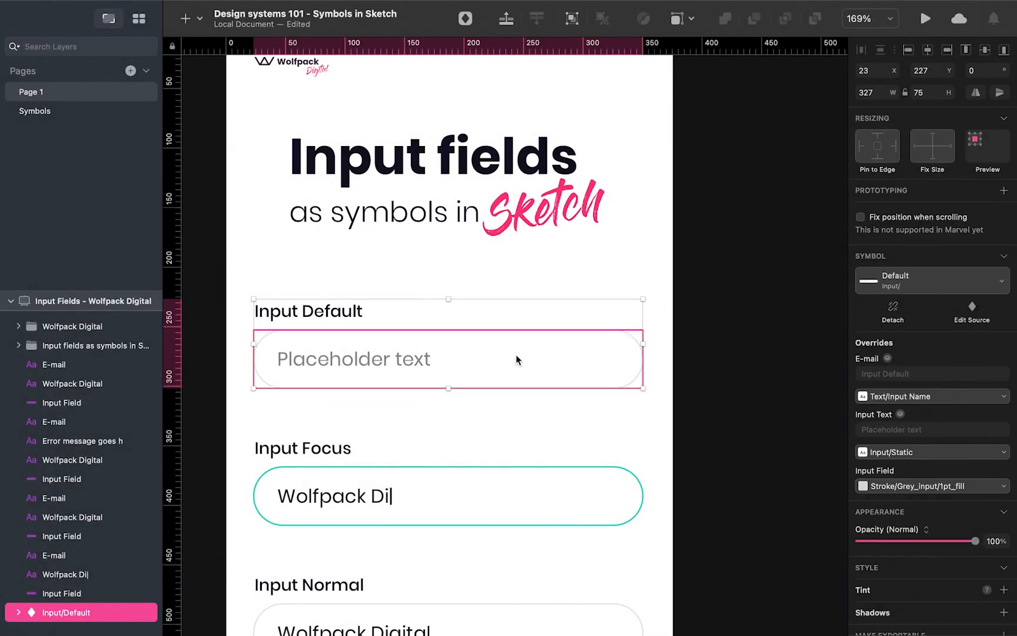
Open the Input/Default symbol source and duplicate it, aligning the copy directly beneath the original with a 19 px gap
double_click(516, 359)
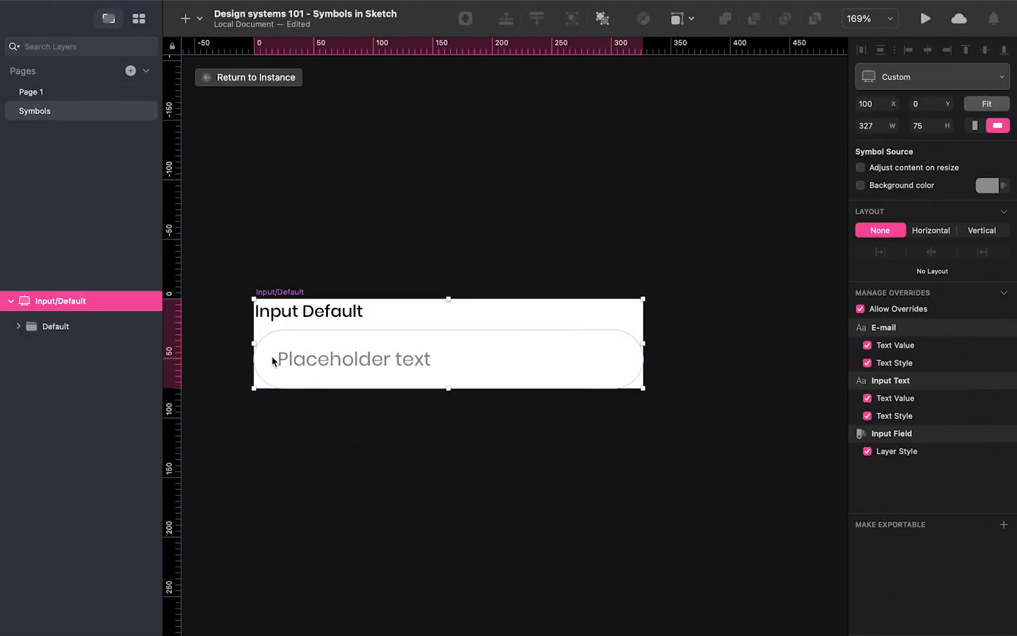
left_click(306, 264)
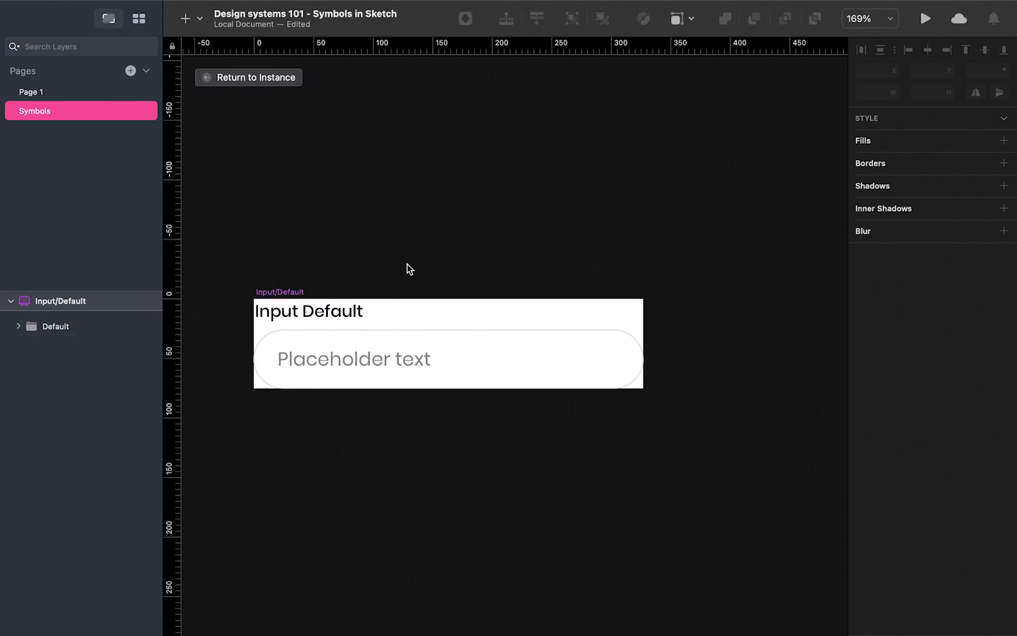
scroll(411, 254, "down", 3)
left_click(293, 234)
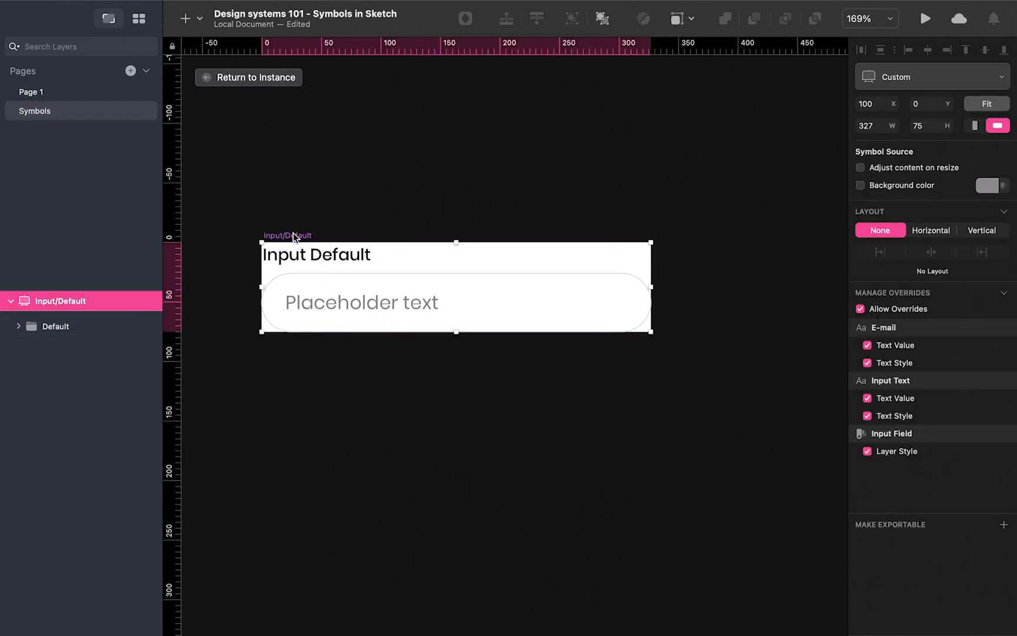
key("super+d")
left_click_drag(293, 277, 290, 345)
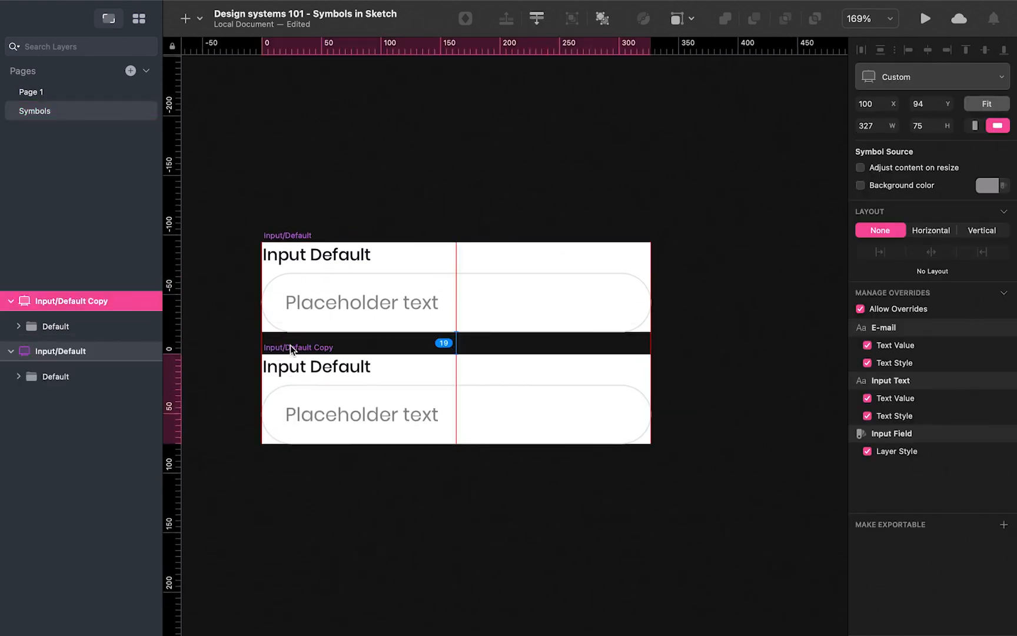
Rename the duplicated symbol as Input/Active
double_click(66, 305)
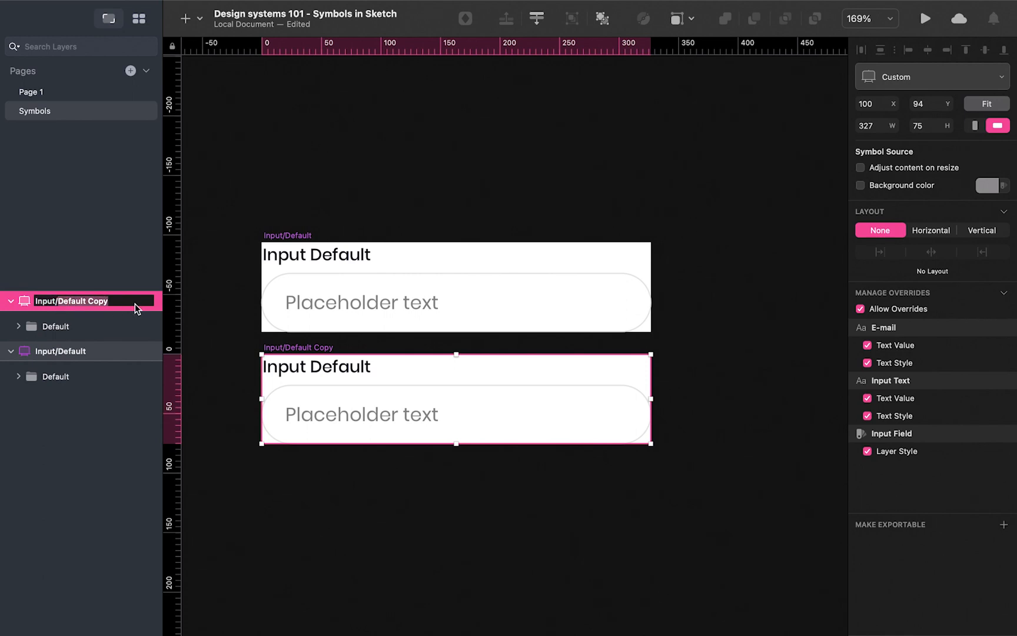
type("Input/Active")
left_click(227, 295)
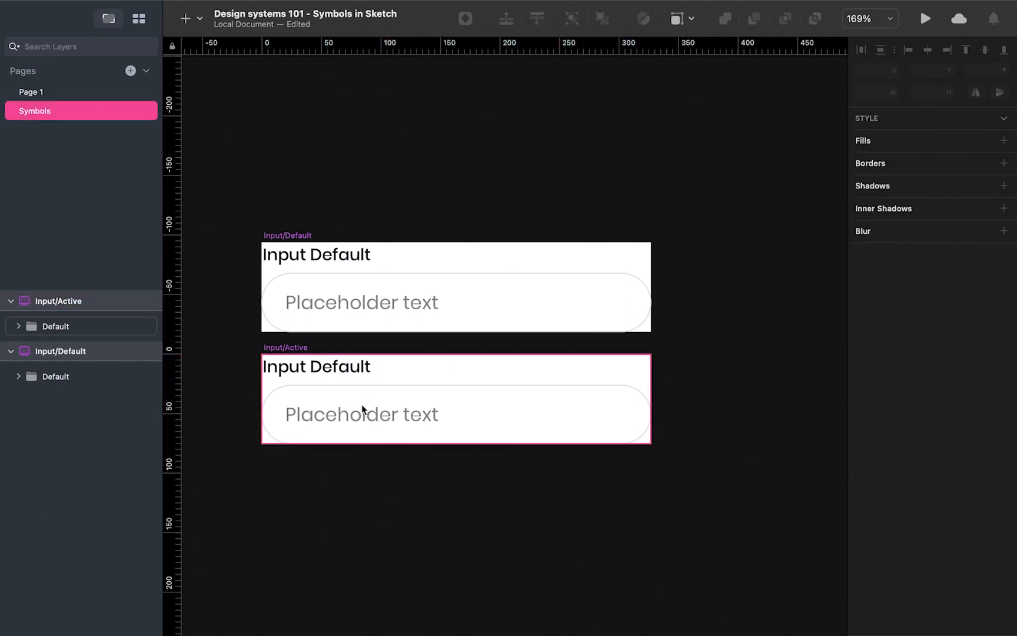
Set the Input/Active field's border to the teal document colour #00CFB6 and its placeholder text opacity to 100%
left_click(500, 399)
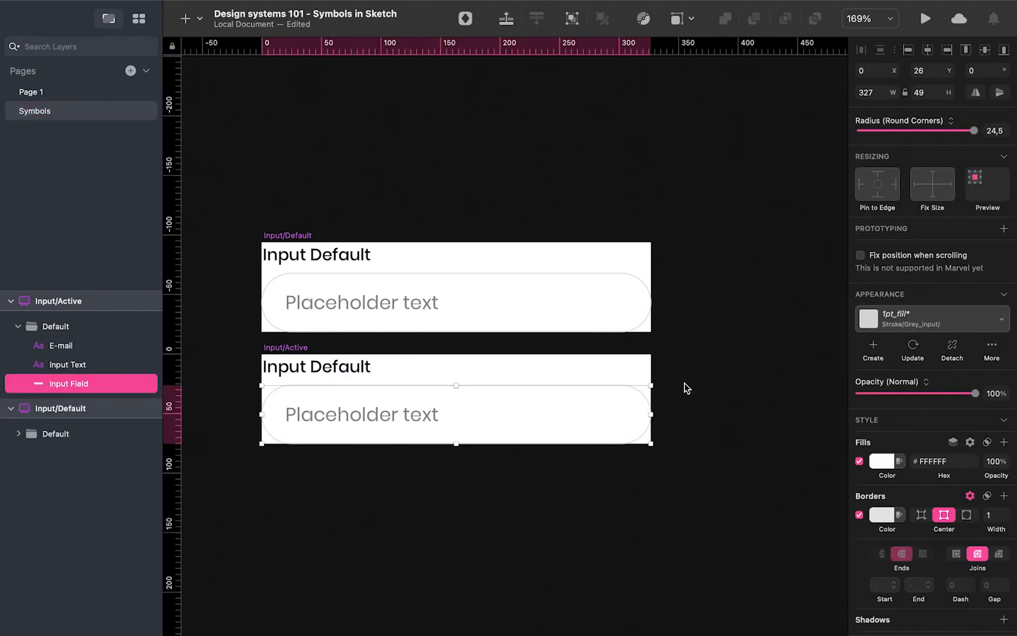
left_click(877, 515)
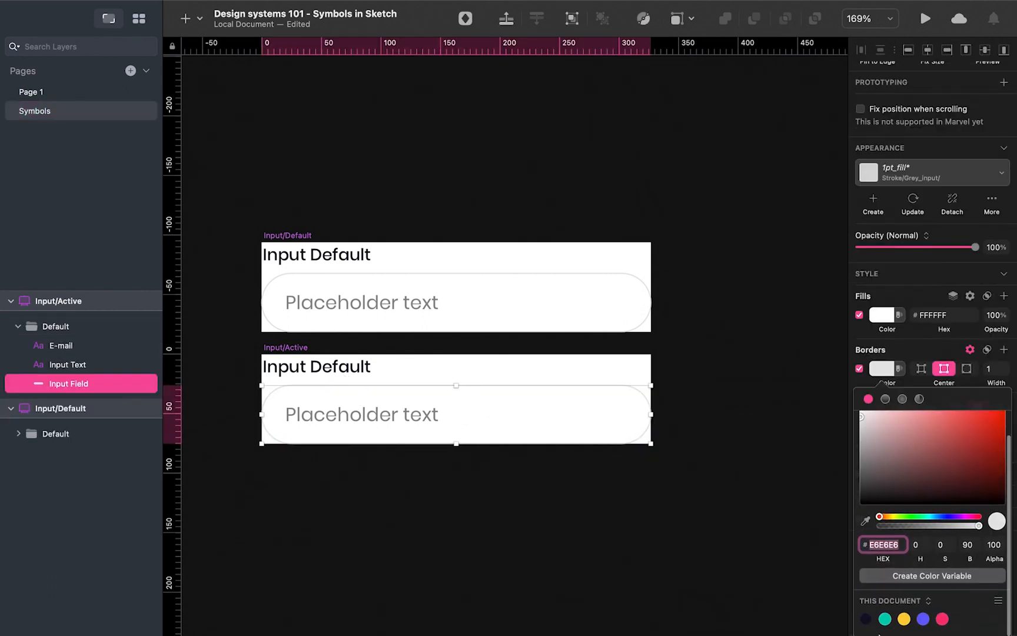
left_click(885, 619)
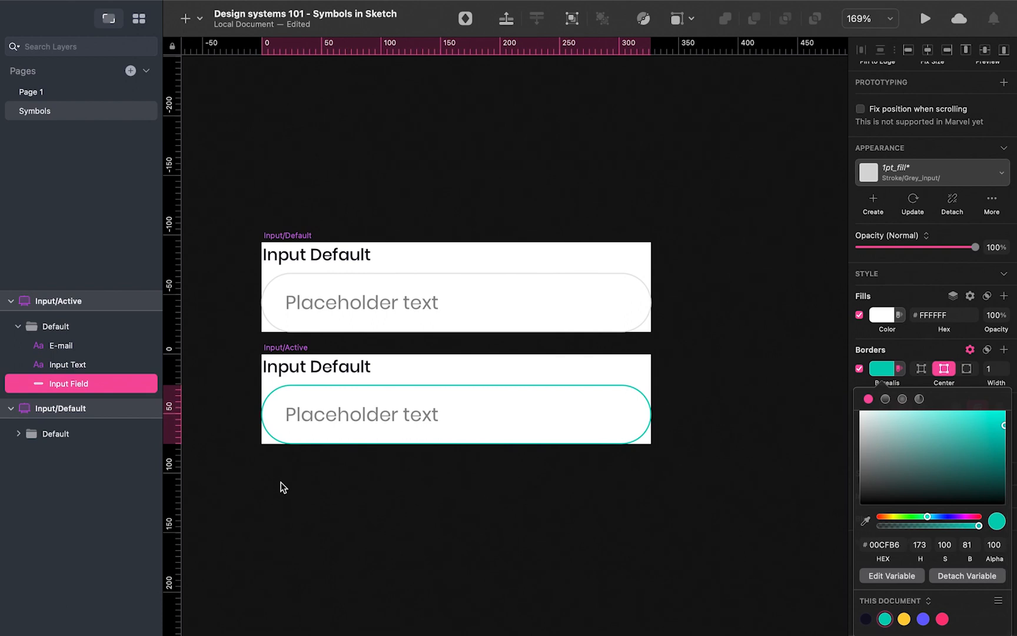
left_click(386, 419)
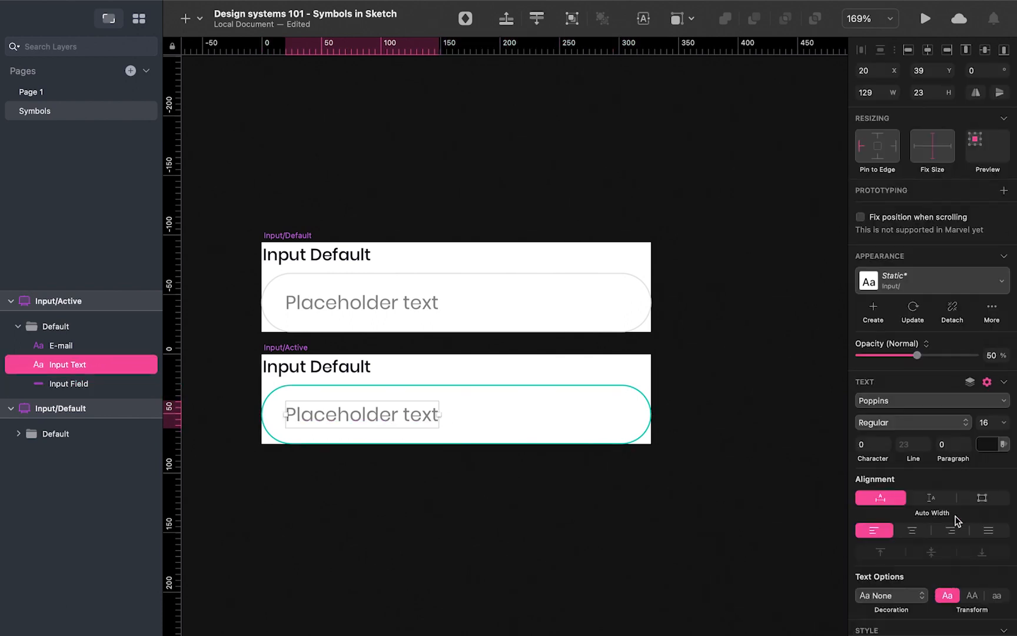
left_click_drag(917, 356, 1006, 360)
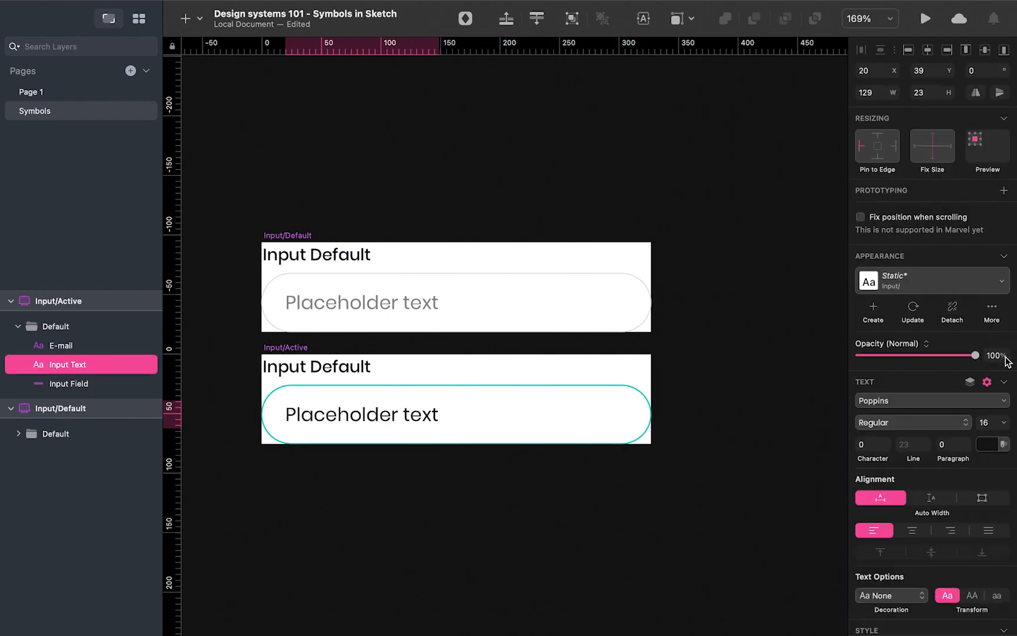
left_click(501, 528)
Replace the placeholder text inside the Input/Active field with "Wolfpack Digi|", using the bar as a text cursor
left_click(365, 415)
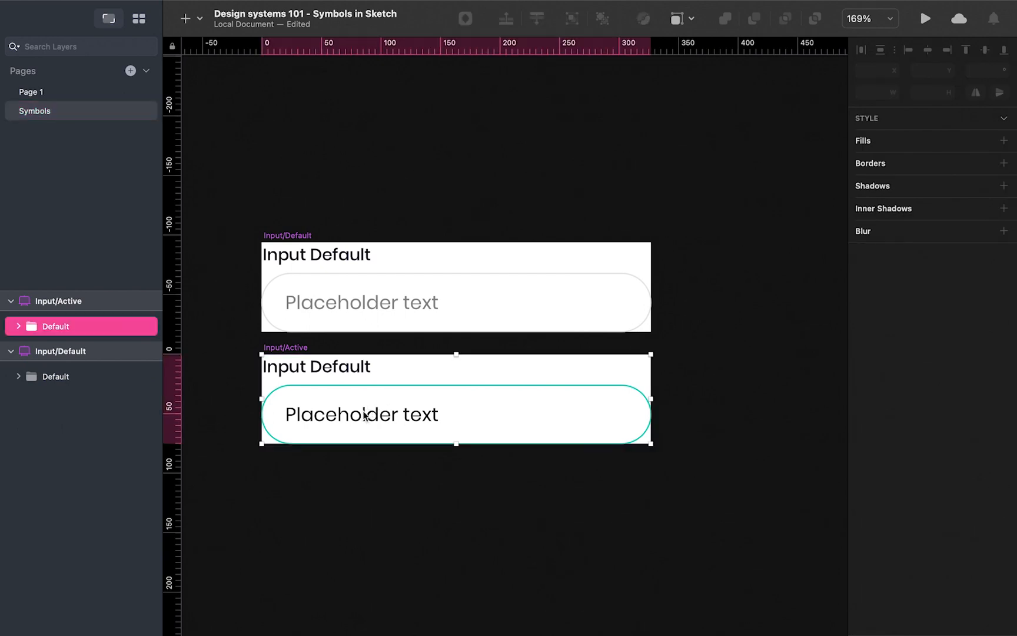
double_click(365, 415)
double_click(363, 412)
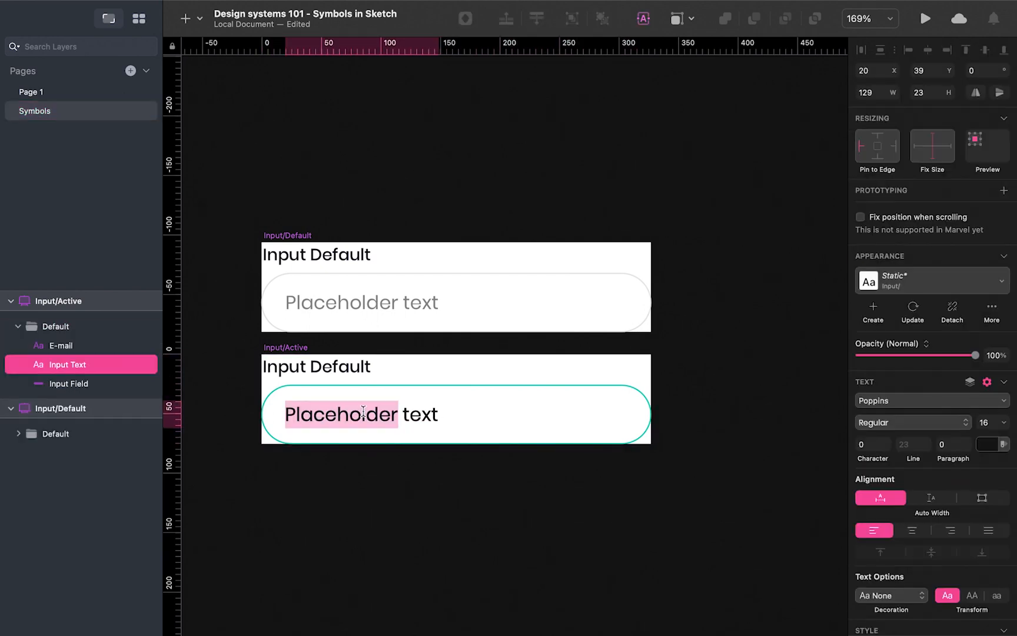
key("super+a")
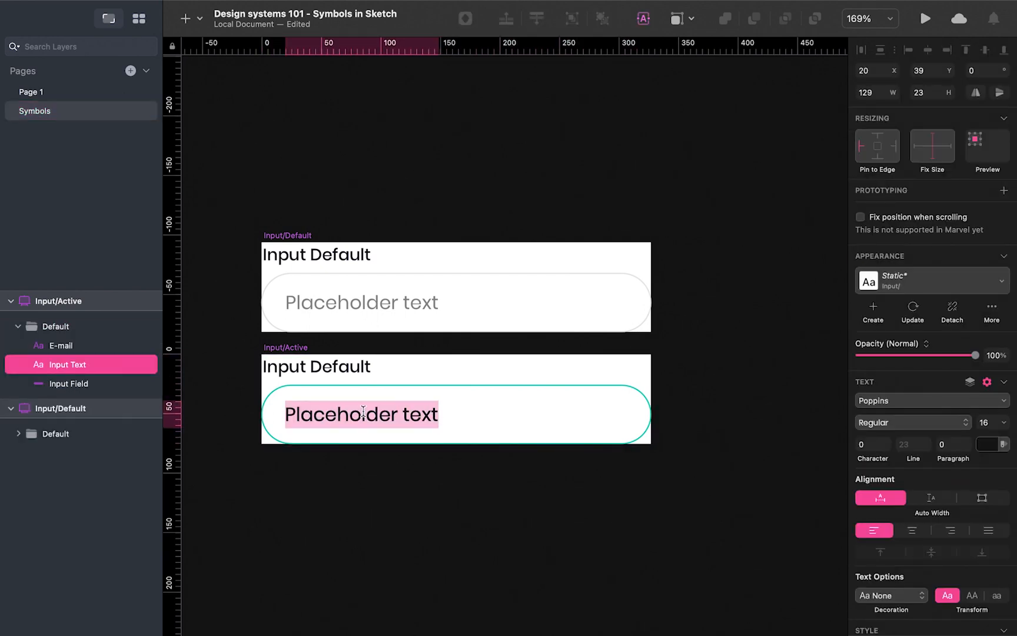
type("W")
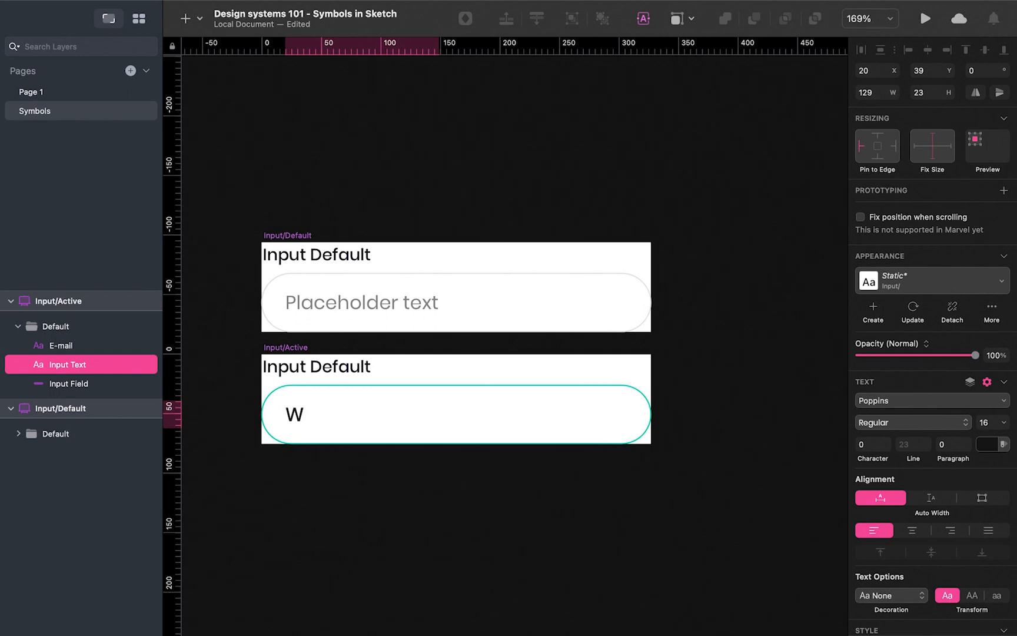
type("of")
type("lfpack D")
type("igi")
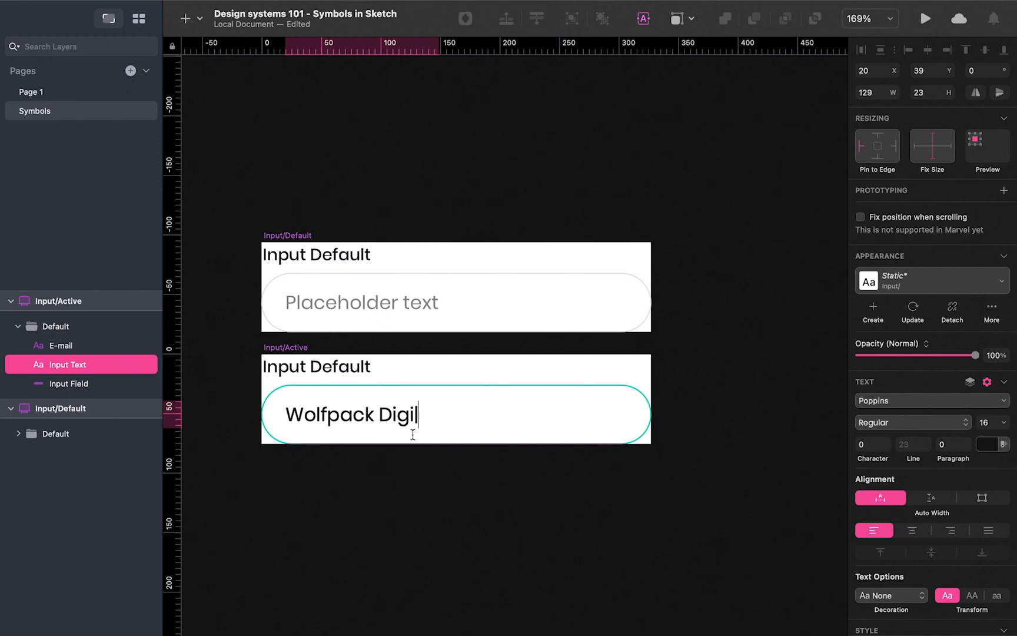
left_click(389, 511)
Change the label above the Input/Active field to "Input Active"
left_click(274, 345)
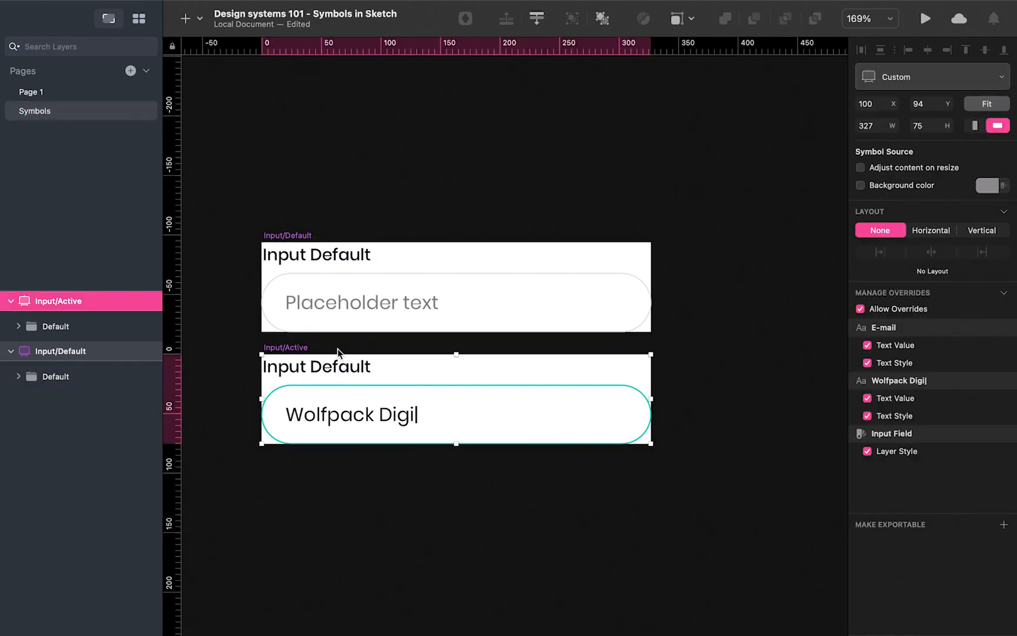
left_click(334, 371)
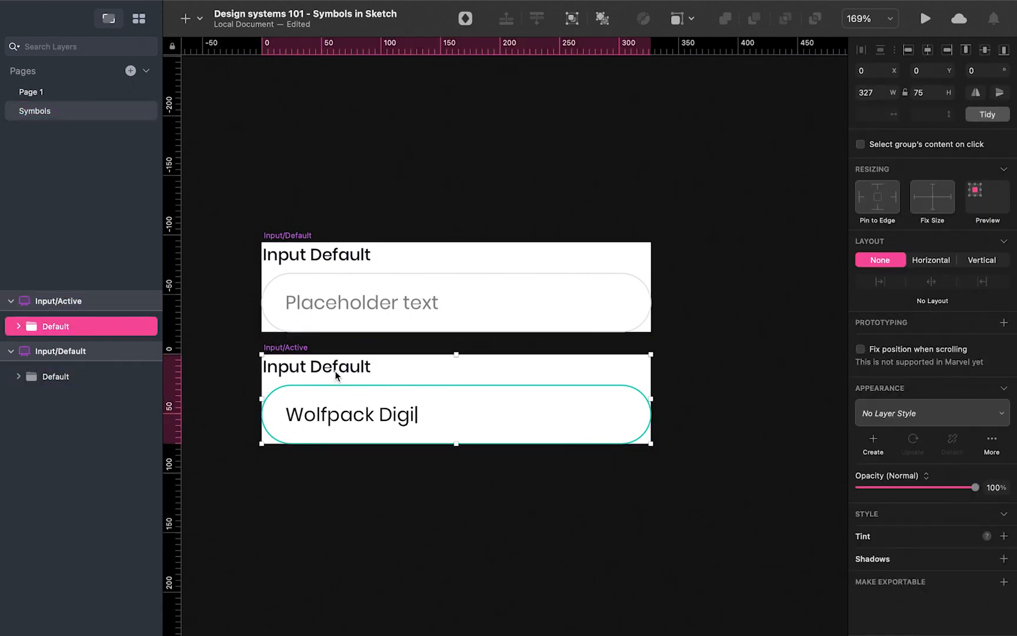
double_click(334, 371)
double_click(334, 371)
type("Active")
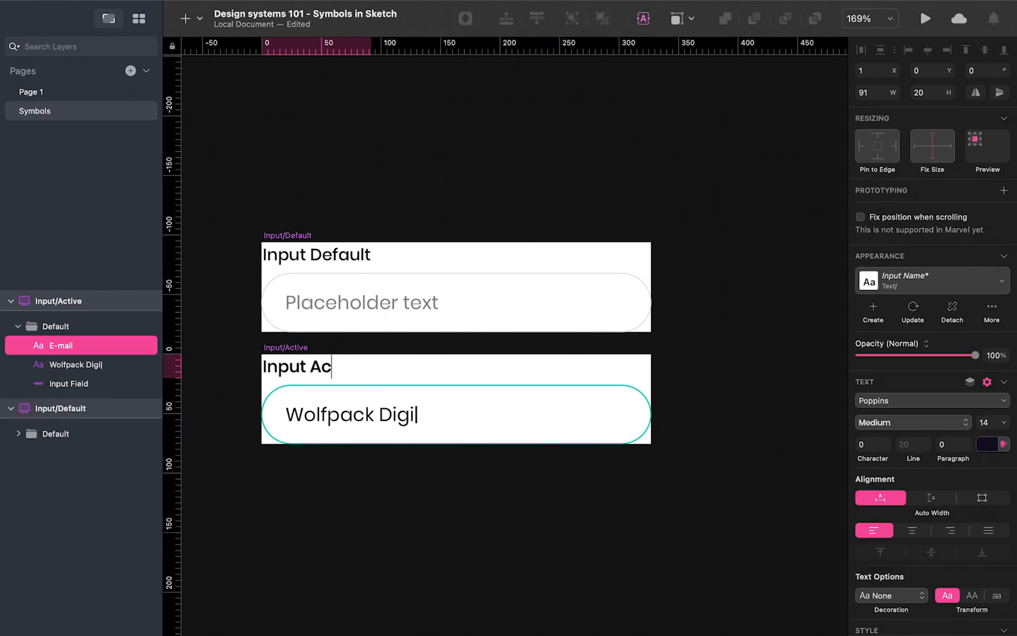
left_click(514, 520)
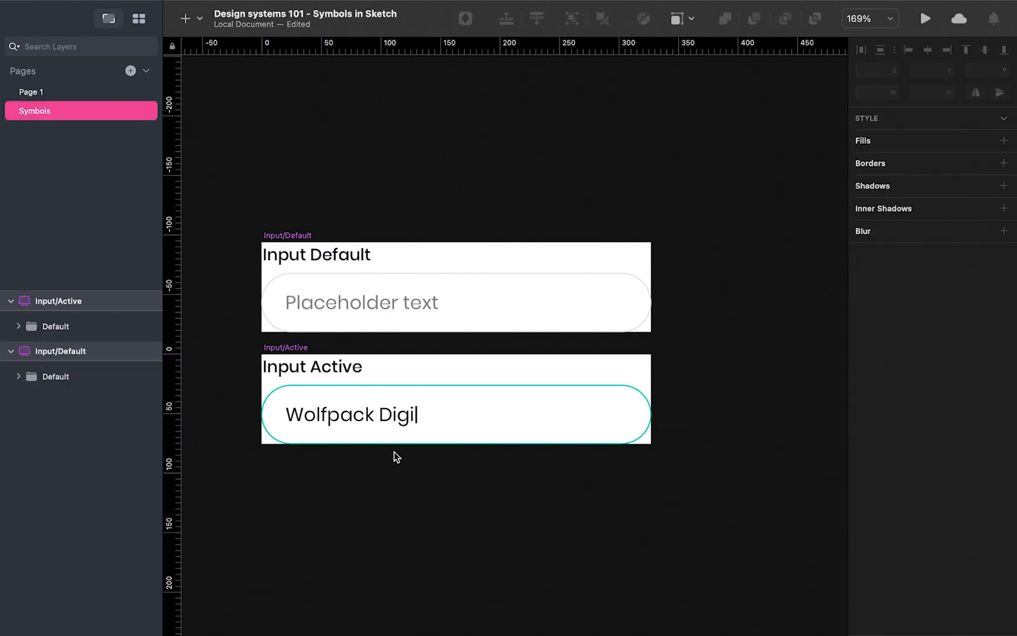
Duplicate the Input/Active symbol beneath the original at Y 201 and change the copy's label to "Input Normal"
left_click(283, 349)
left_click_drag(283, 351, 283, 478)
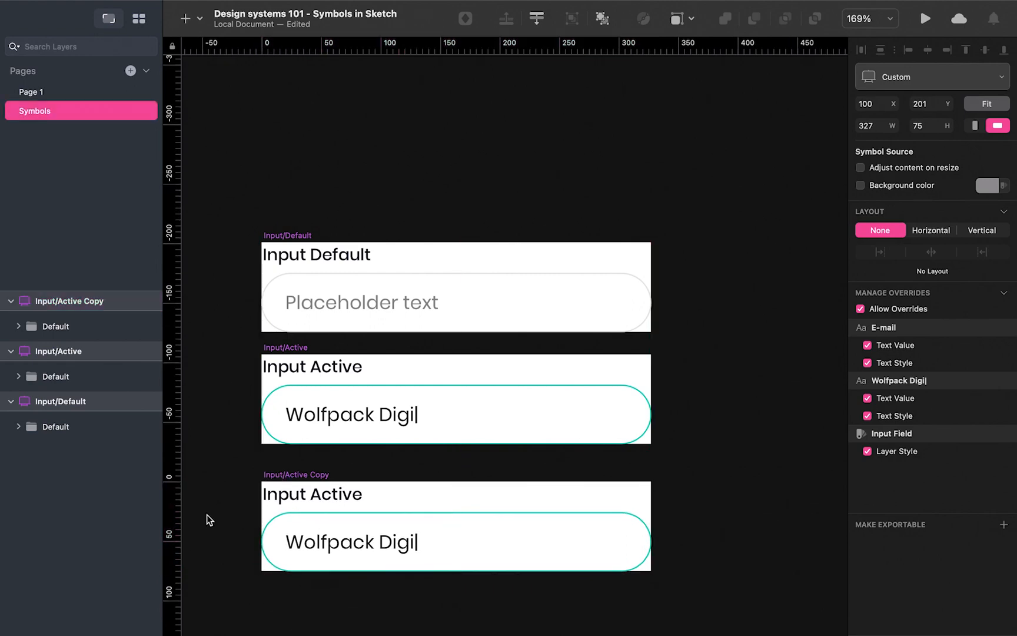
double_click(345, 497)
double_click(345, 496)
type("Normal")
Copy the style of the Input/Default field and paste it onto the field of the Input/Active copy
left_click(589, 535)
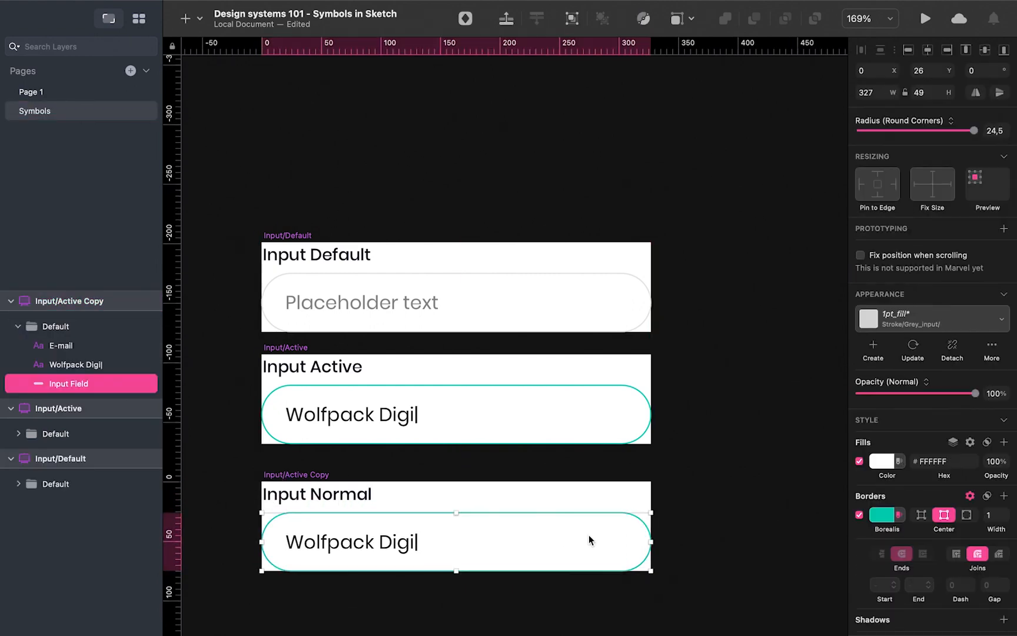
right_click(599, 323)
left_click(606, 517)
right_click(605, 517)
left_click(642, 277)
Complete the text inside the copied symbol's field so it reads "Wolfpack Digital"
double_click(371, 539)
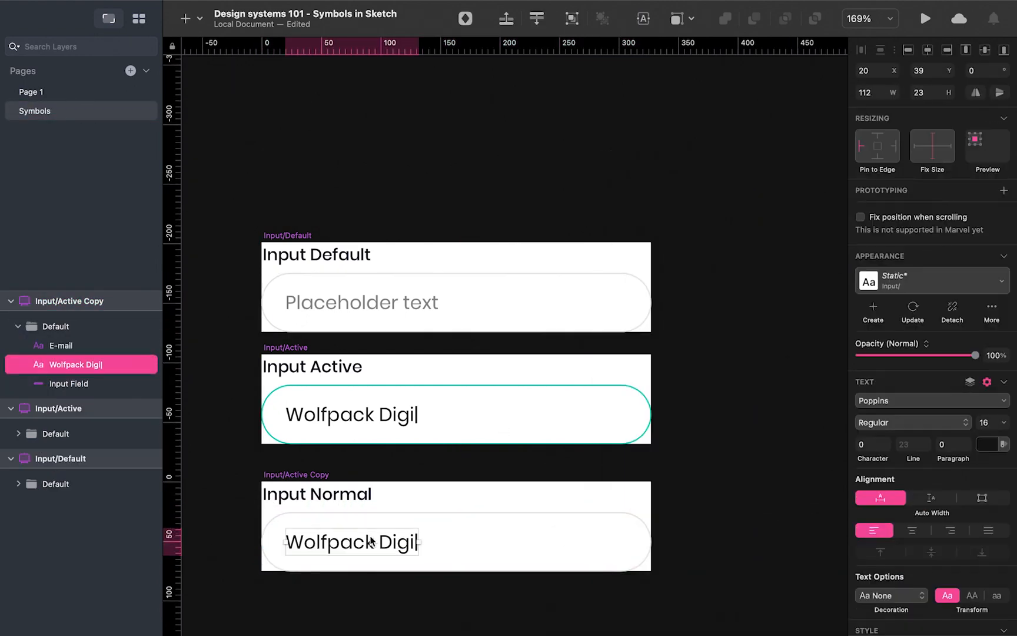
key("Right")
key("Right")
key("Right")
key("Right")
key("Right")
key("Right")
key("BackSpace")
type("tal")
left_click(702, 503)
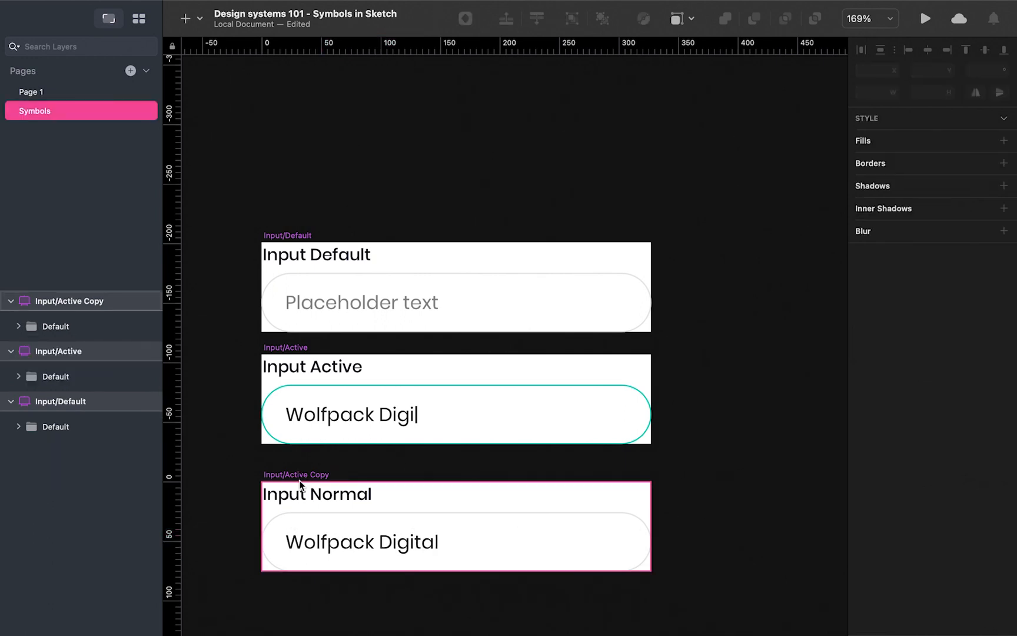
Rename the Input/Active copy symbol as Input/Normal
left_click(300, 477)
double_click(55, 301)
left_click_drag(57, 303, 177, 304)
type("Normal")
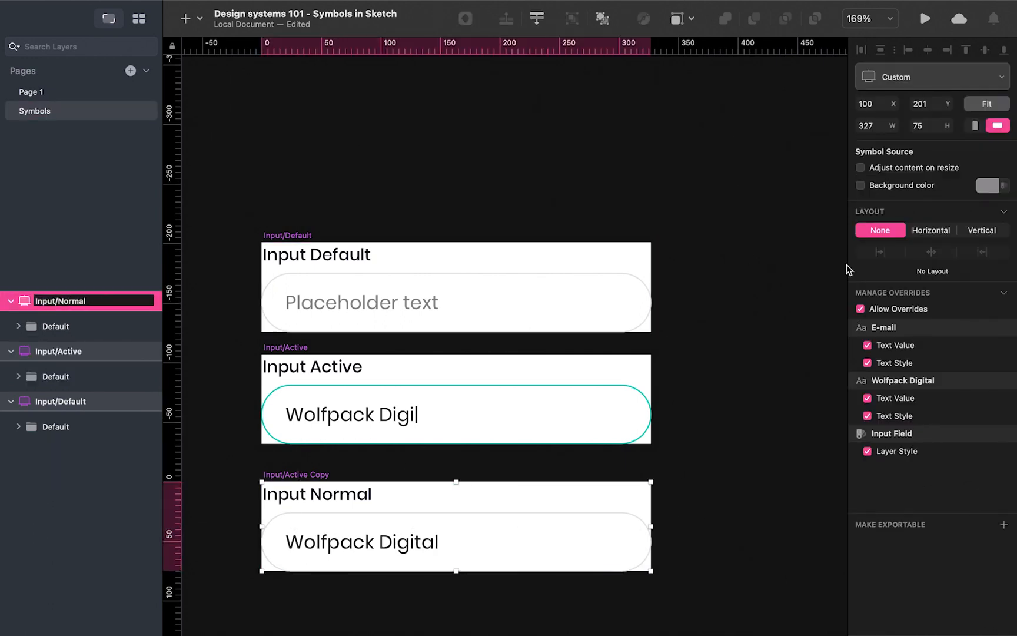
left_click(791, 310)
Duplicate the Input/Normal symbol directly beneath the original at Y 308
scroll(792, 310, "down", 5)
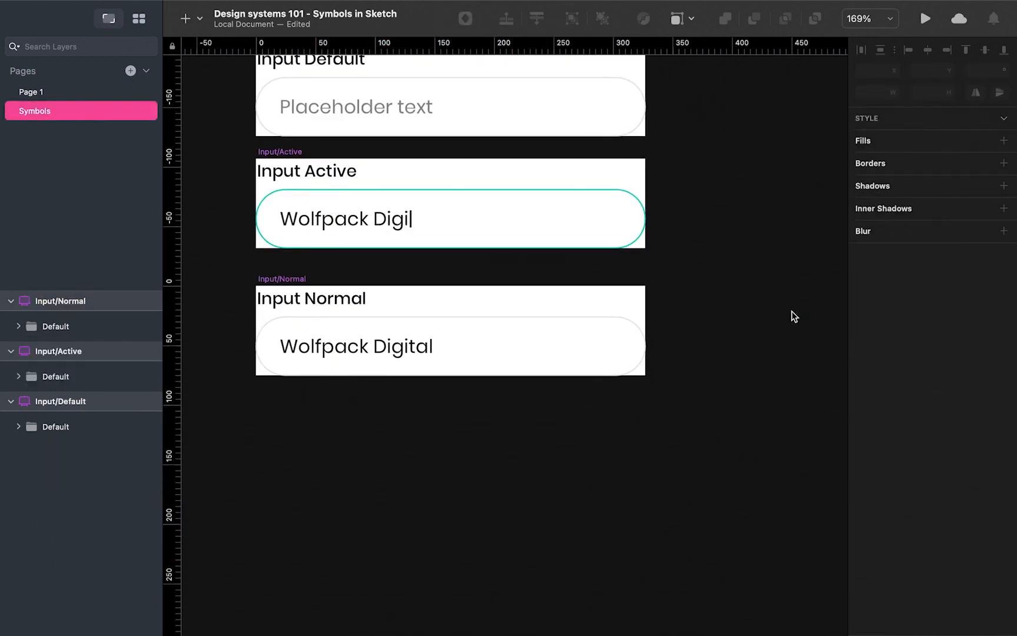
left_click(273, 280)
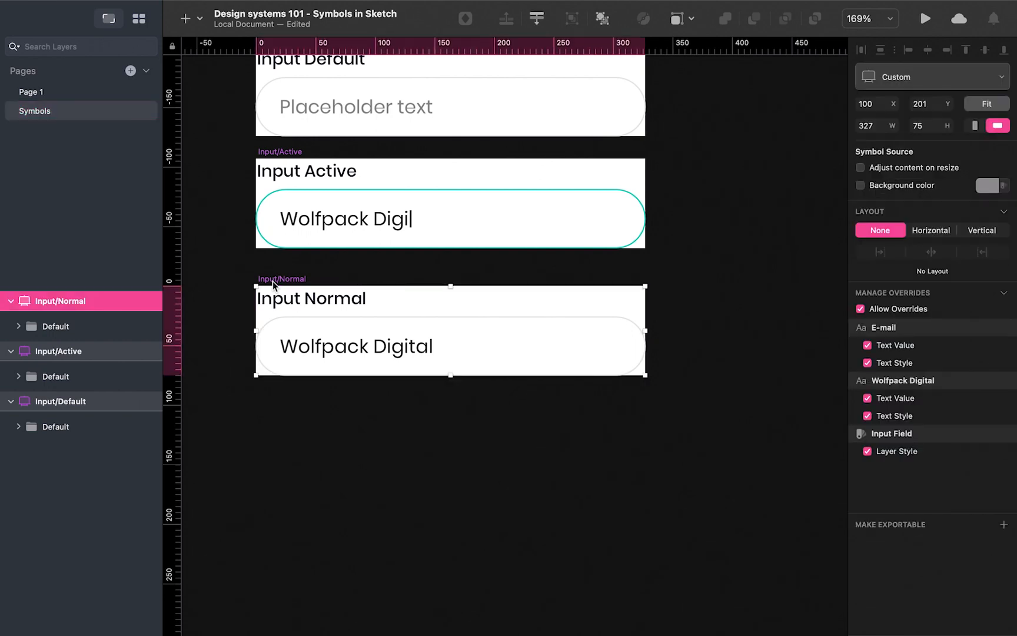
left_click_drag(273, 281, 272, 411)
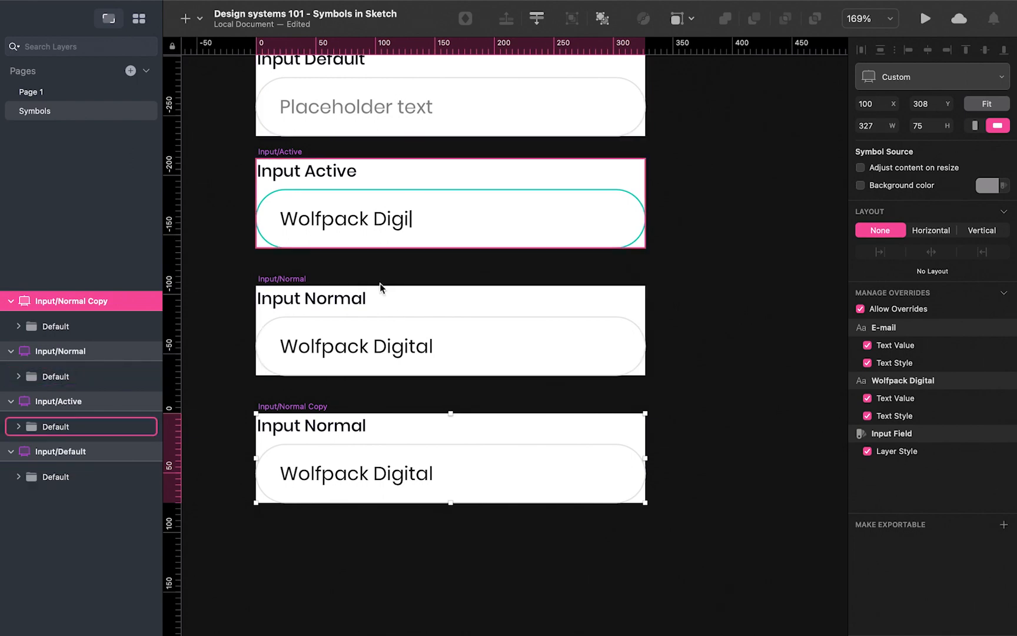
scroll(383, 416, "down", 3)
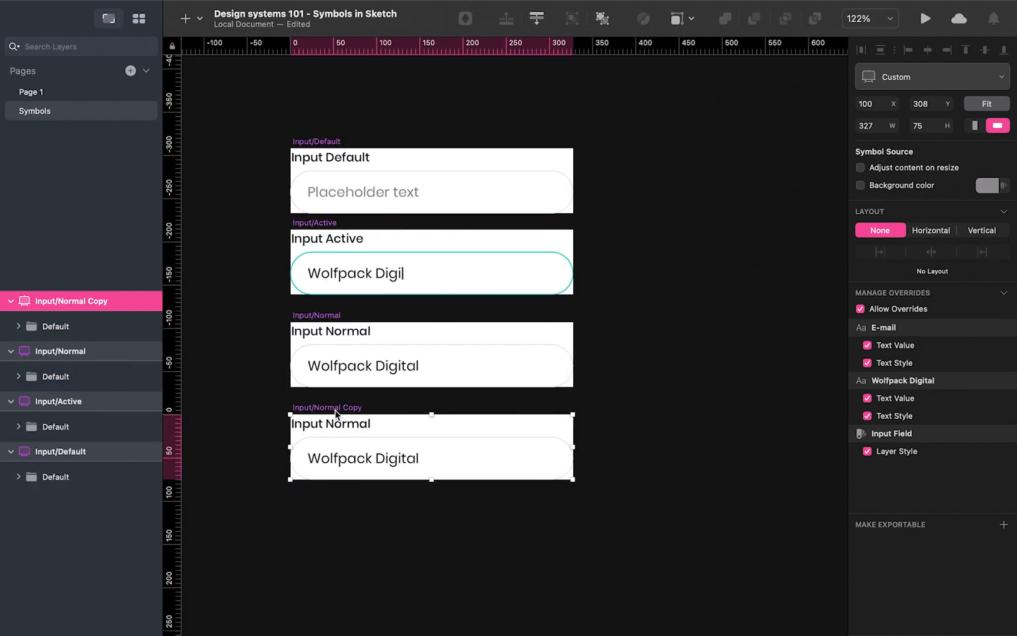
left_click(339, 495)
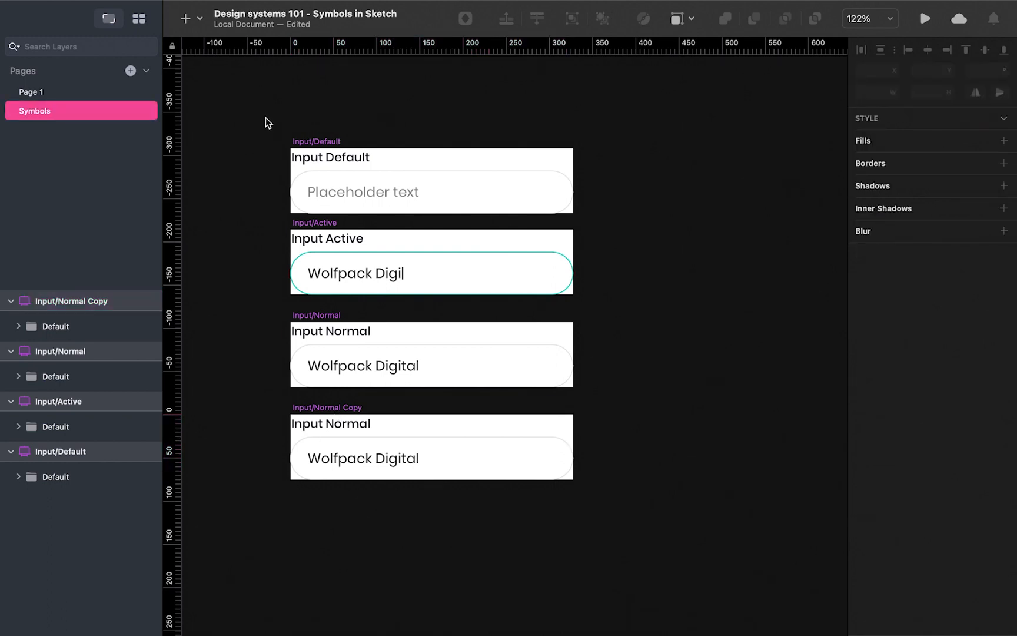
Set the height of all four input symbols to 95 px and tidy their vertical spacing
left_click_drag(265, 117, 617, 582)
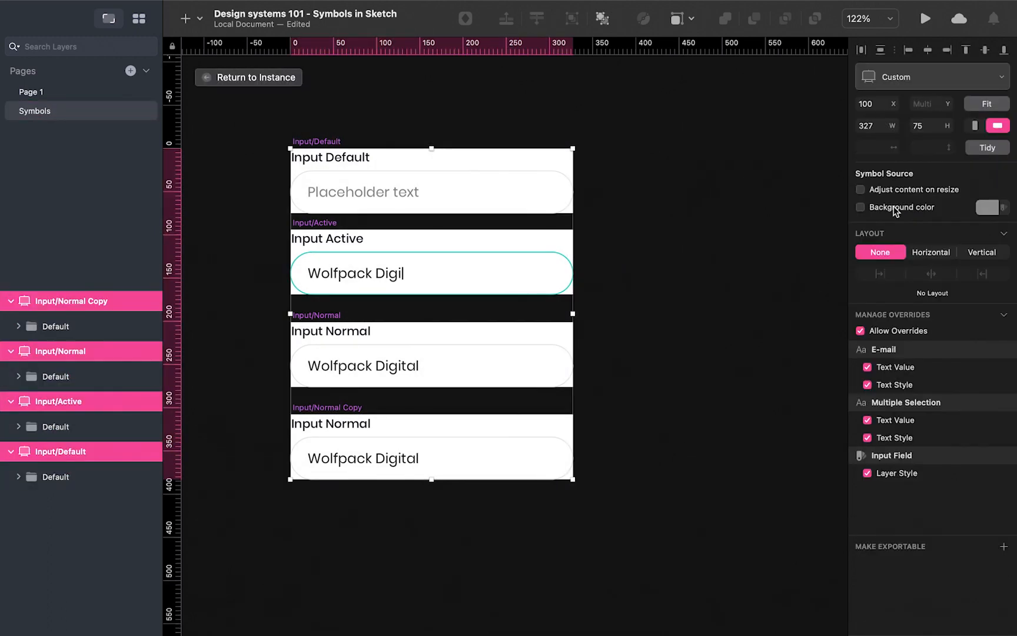
left_click(949, 124, "shift")
left_click(949, 124, "shift")
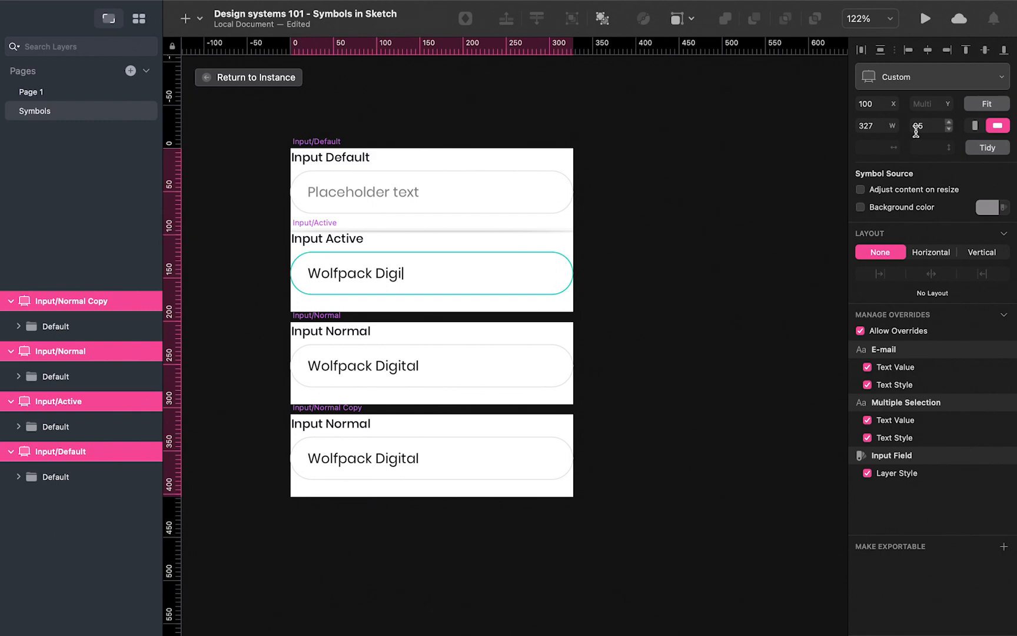
left_click(688, 290)
left_click_drag(260, 107, 574, 495)
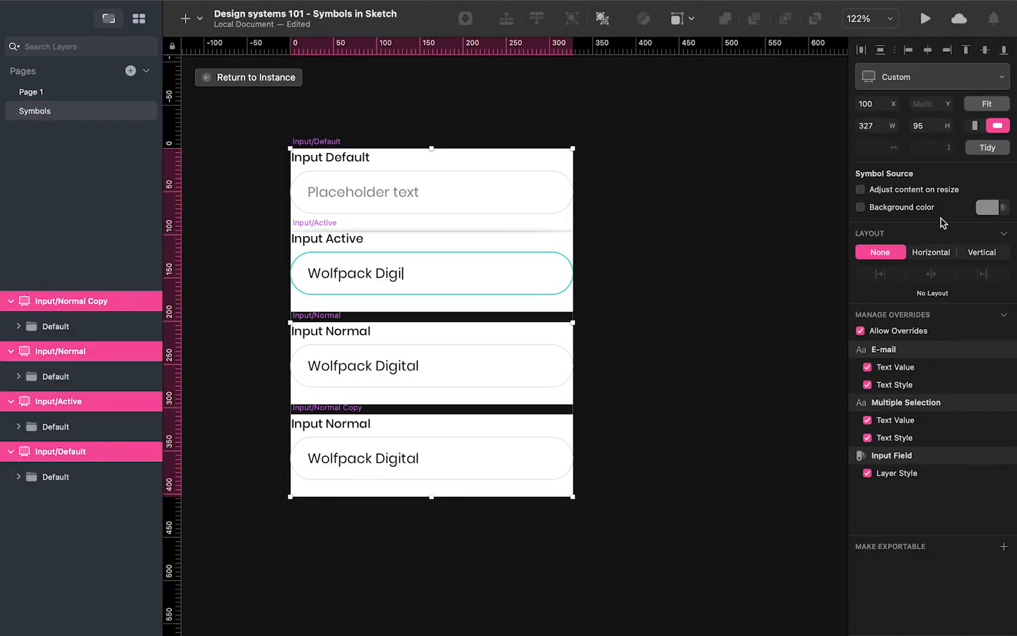
left_click(988, 148)
left_click(678, 408)
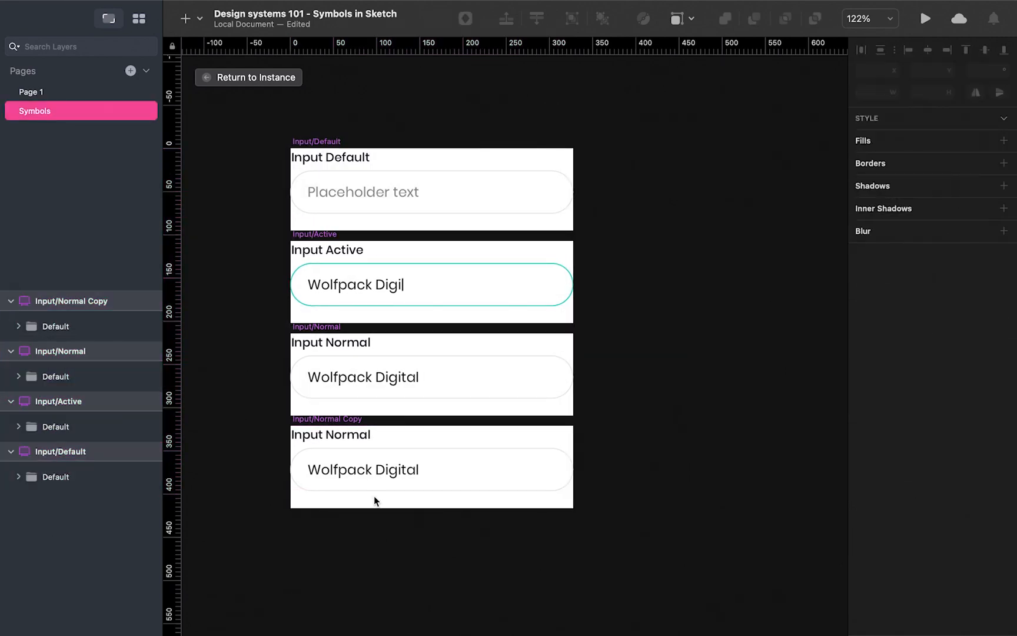
Rename the Input/Normal copy symbol as Input/Error
scroll(374, 496, "up", 5)
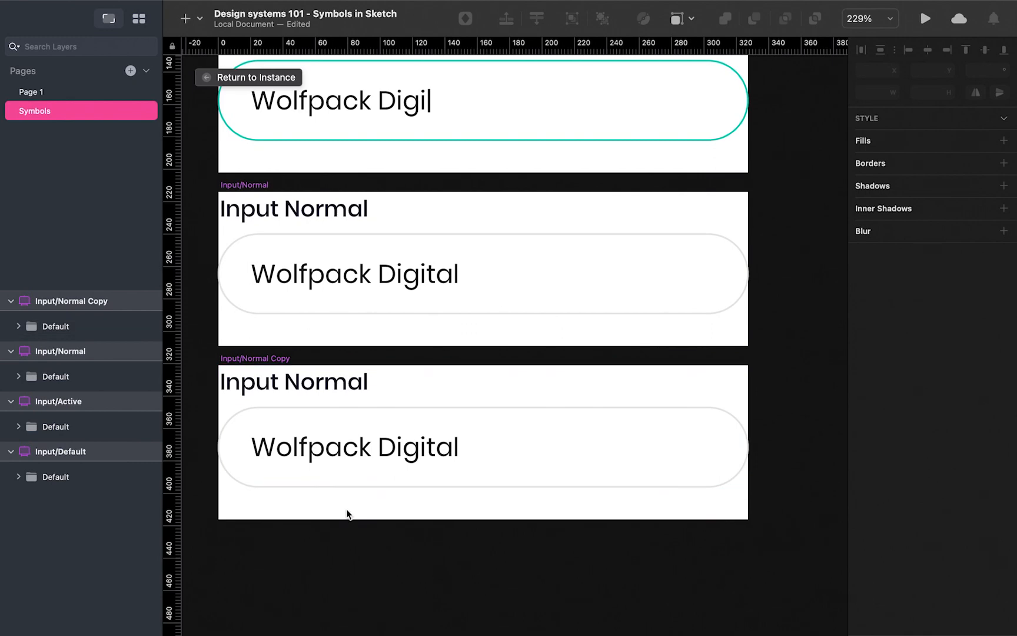
left_click(336, 465)
left_click(273, 360)
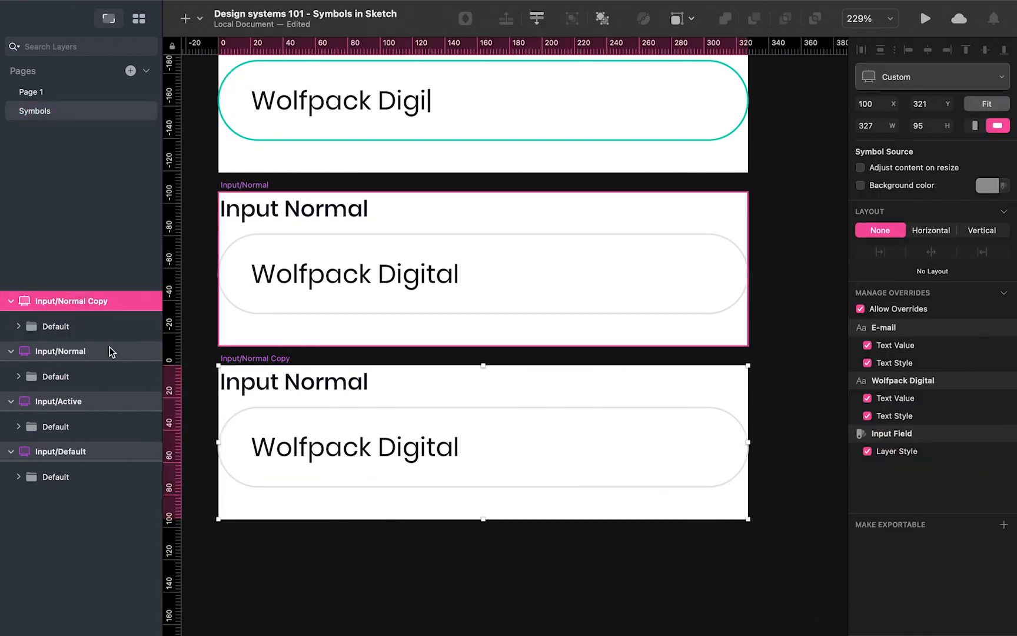
double_click(63, 301)
left_click(63, 304)
left_click_drag(59, 301, 147, 302)
type("Error")
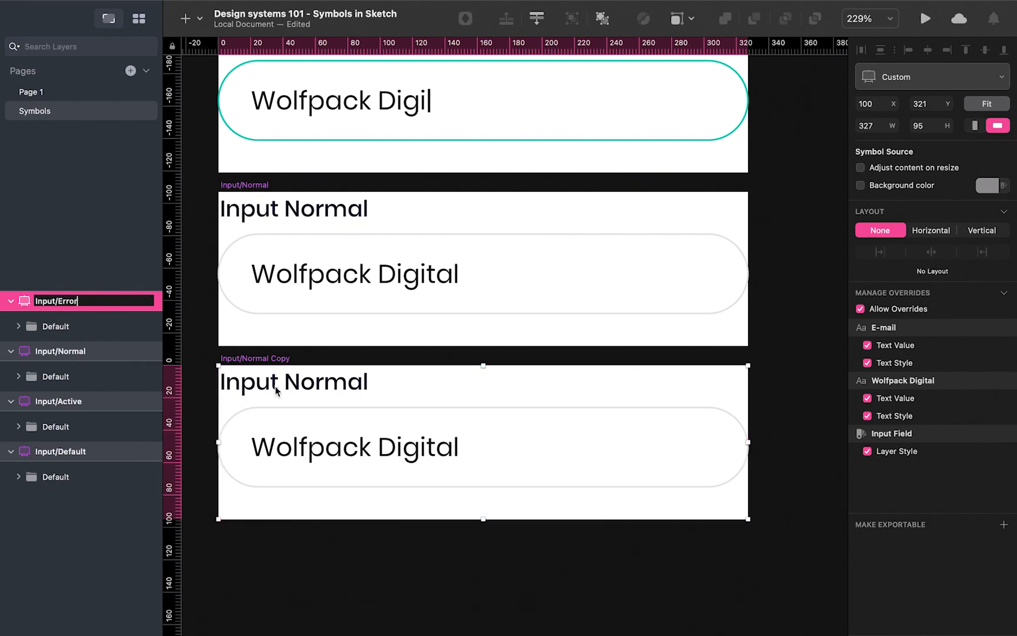
left_click(452, 628)
Set the Input/Error field's border to the Sunset document colour
double_click(574, 436)
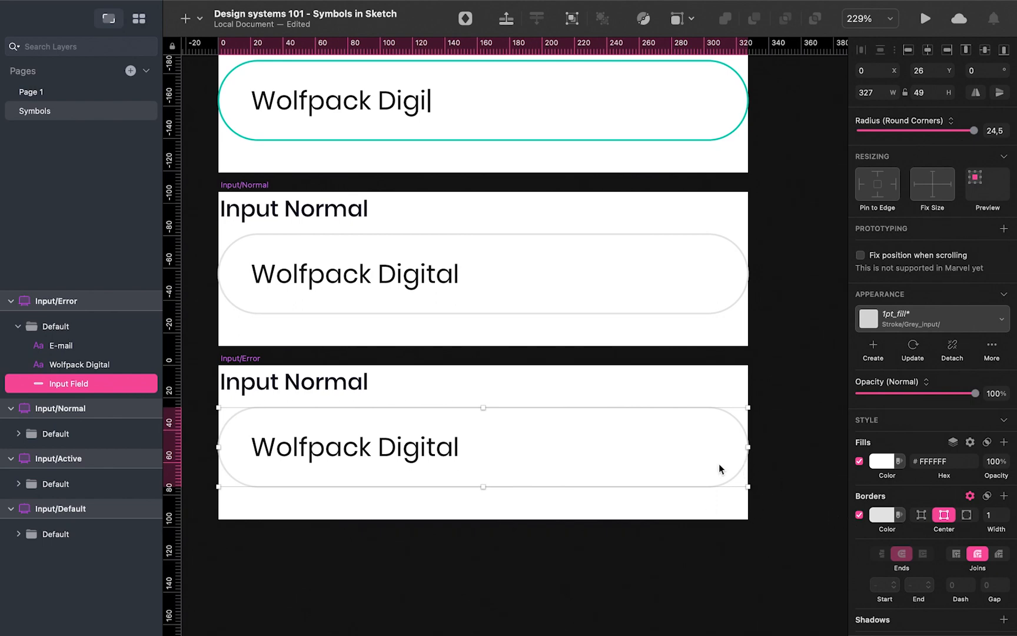
left_click(879, 518)
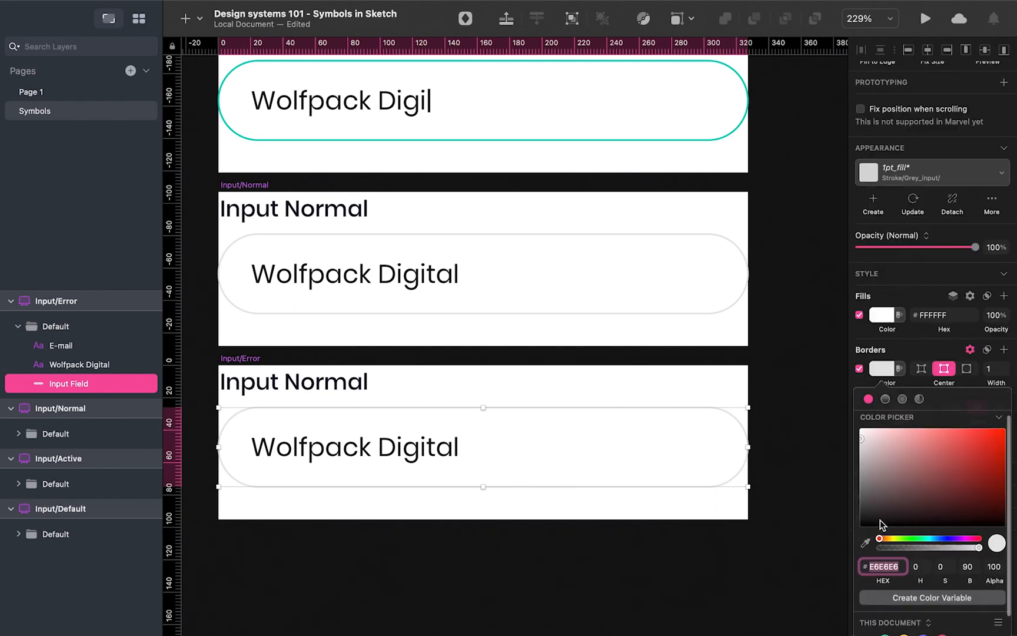
scroll(883, 524, "down", 2)
left_click(943, 618)
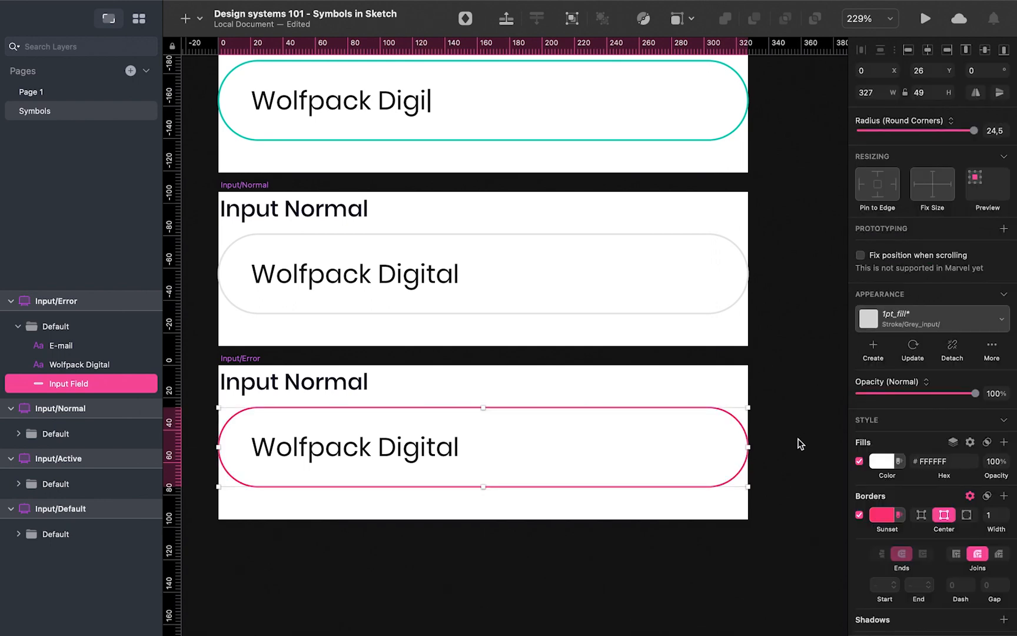
left_click(768, 379)
Change the label above the Input/Error field to "Input Error"
double_click(336, 385)
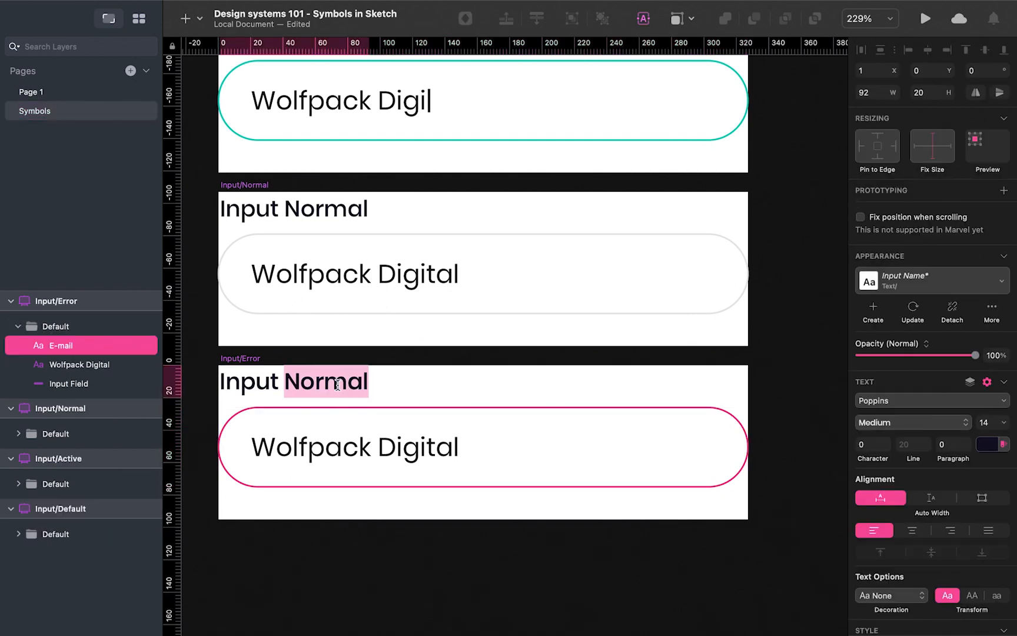
type("Er")
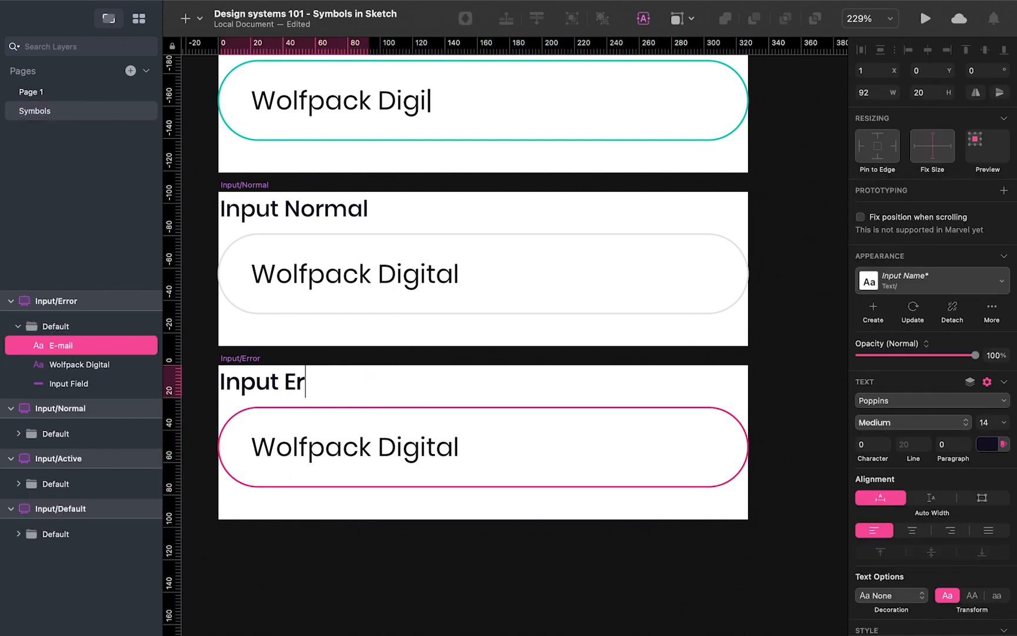
type("ror")
left_click(413, 490)
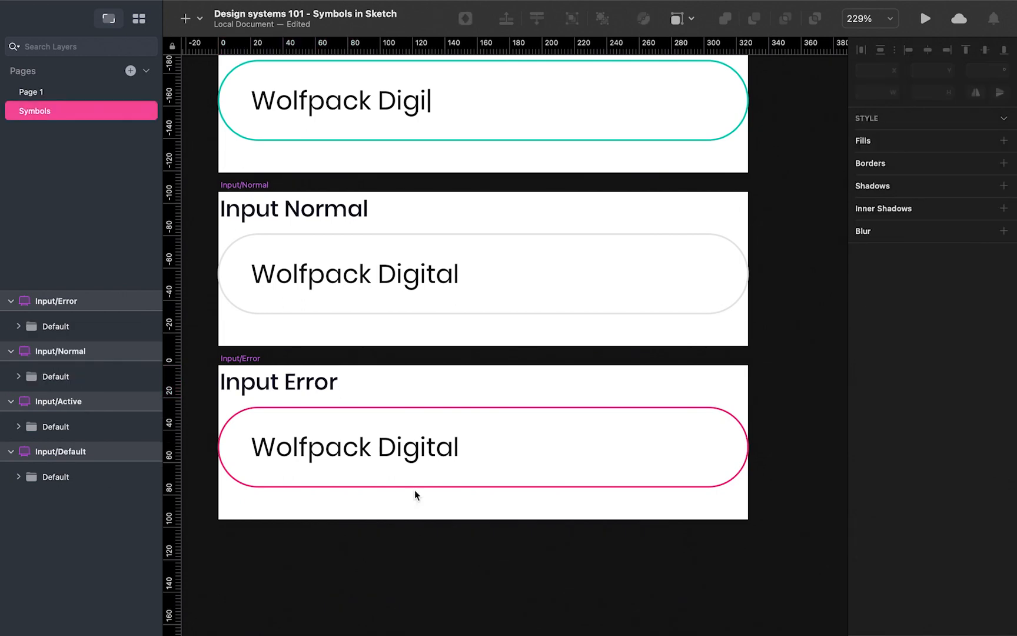
Duplicate the "Input Error" label below the field, change the copy's text to "The name doesn't fit here" and centre it horizontally
left_click(250, 378)
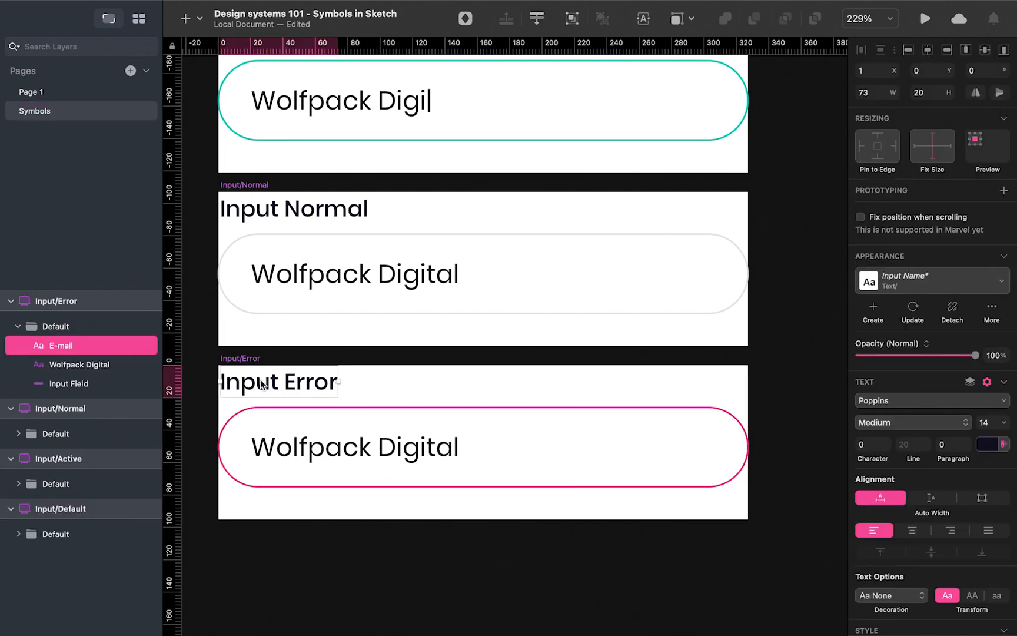
left_click_drag(250, 378, 465, 504)
double_click(465, 504)
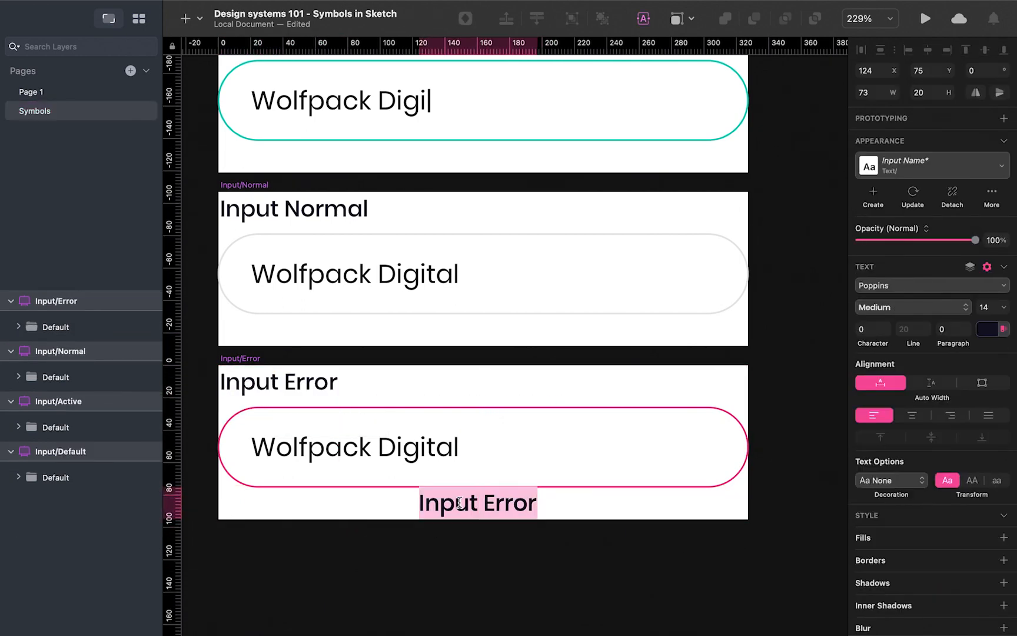
type("Error messaThe name you")
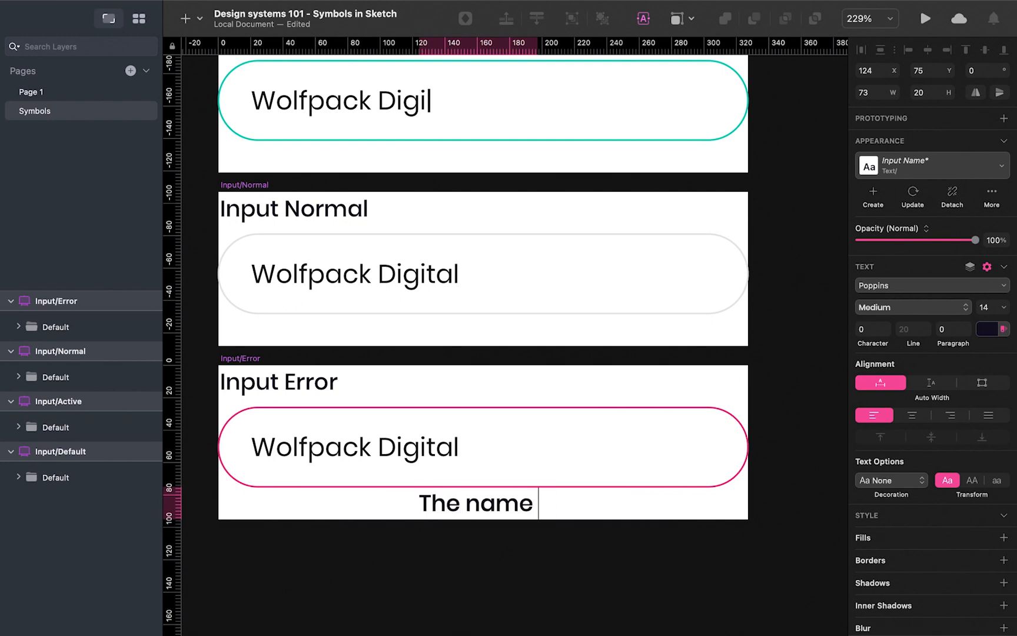
key("BackSpace")
key("BackSpace")
key("BackSpace")
key("BackSpace")
type("doesn't fit here")
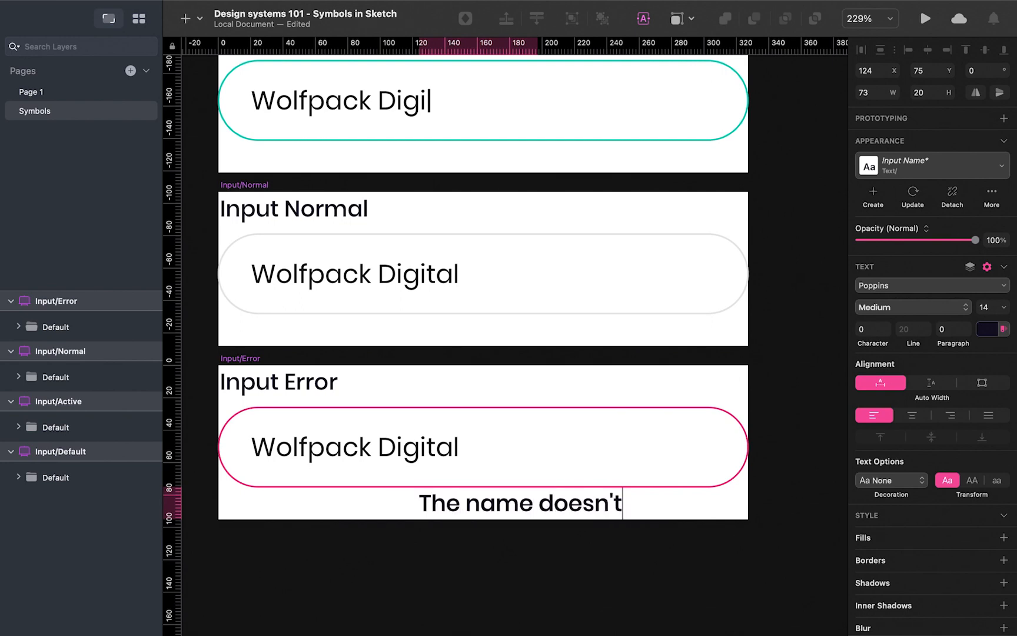
key("Escape")
left_click(928, 50)
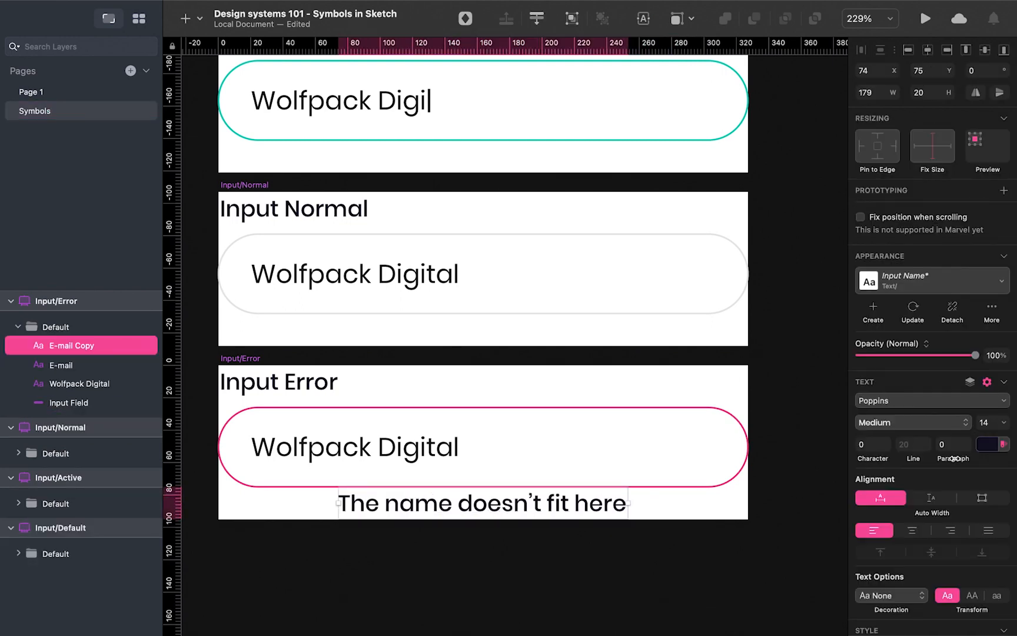
Style the error message with the pink-red document colour, font size 12 and centred text alignment
left_click(994, 444)
left_click(941, 617)
left_click(511, 531)
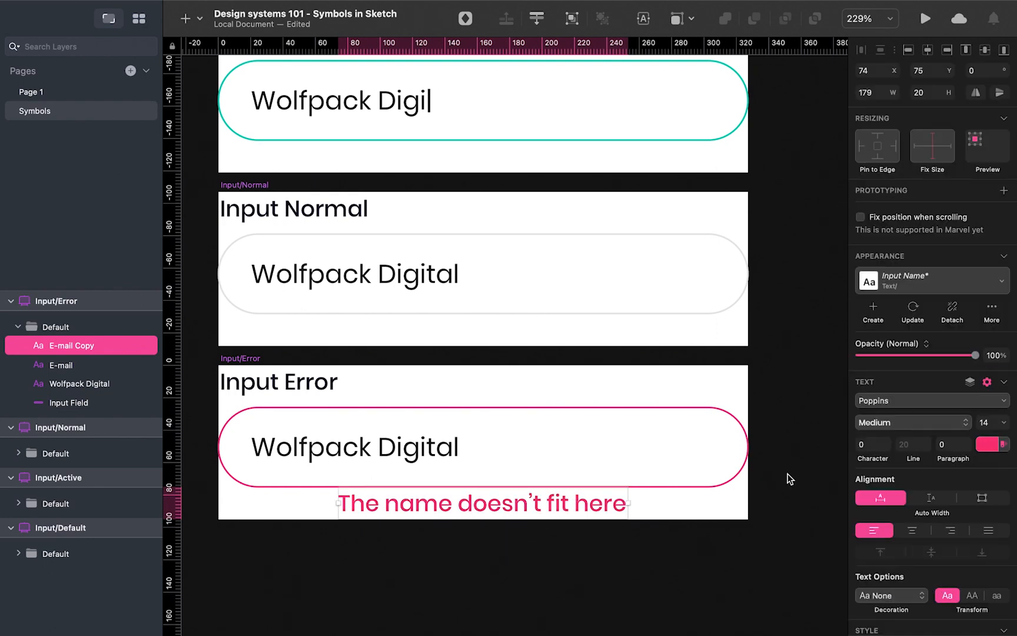
left_click(987, 422)
key("Down")
key("Down")
left_click(912, 531)
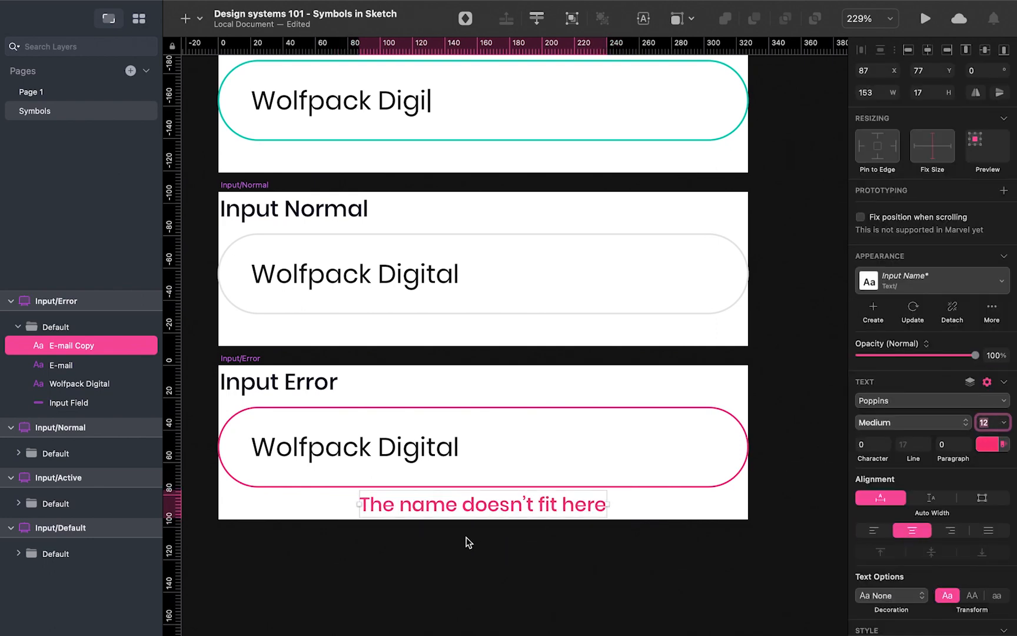
left_click(465, 541)
left_click(320, 490)
Duplicate the Input/Error symbol and rename the copy as Input/Inactive
scroll(256, 361, "down", 3)
left_click(256, 358)
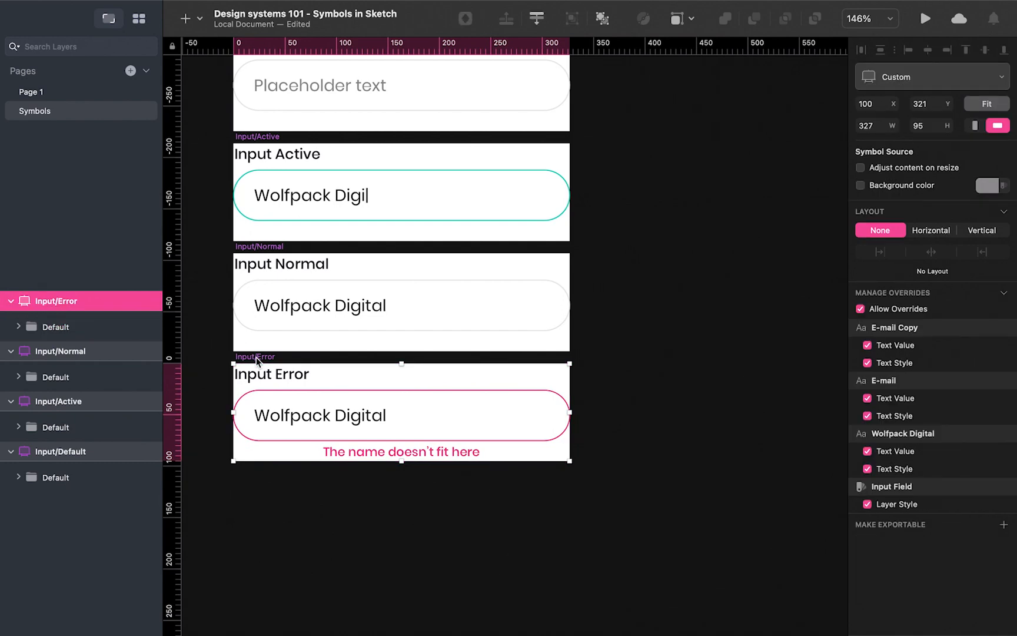
key("super+d")
key("super+r")
key("Right")
key("BackSpace")
key("BackSpace")
key("BackSpace")
key("BackSpace")
key("BackSpace")
key("BackSpace")
type("In")
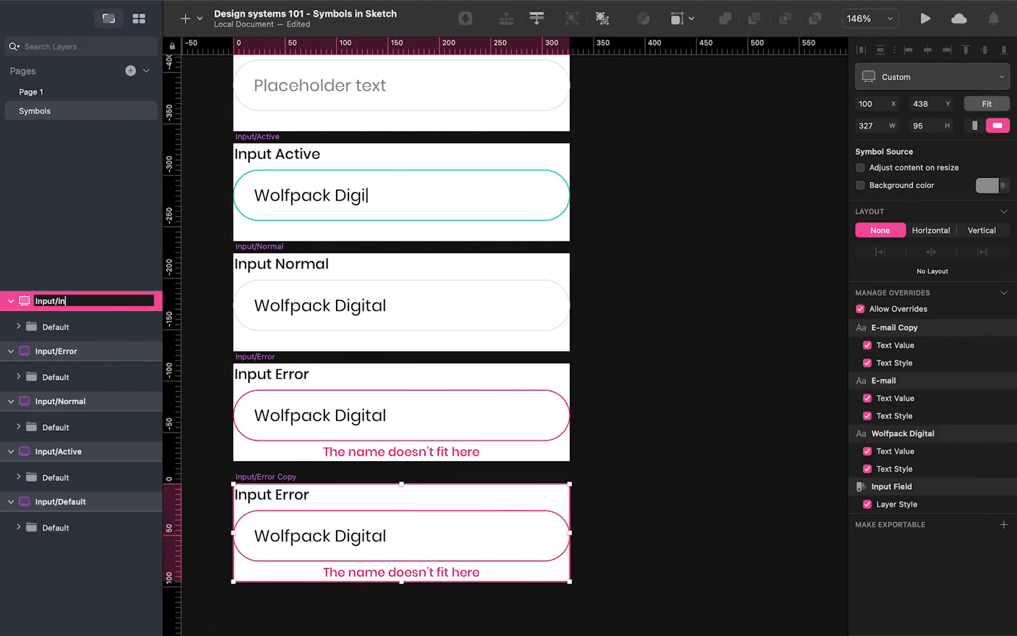
type("active")
left_click(632, 484)
Set the Input/Inactive field's fill to 000000 at 3% opacity
scroll(406, 618, "up", 3)
scroll(408, 618, "left", 2)
left_click(491, 519, "super")
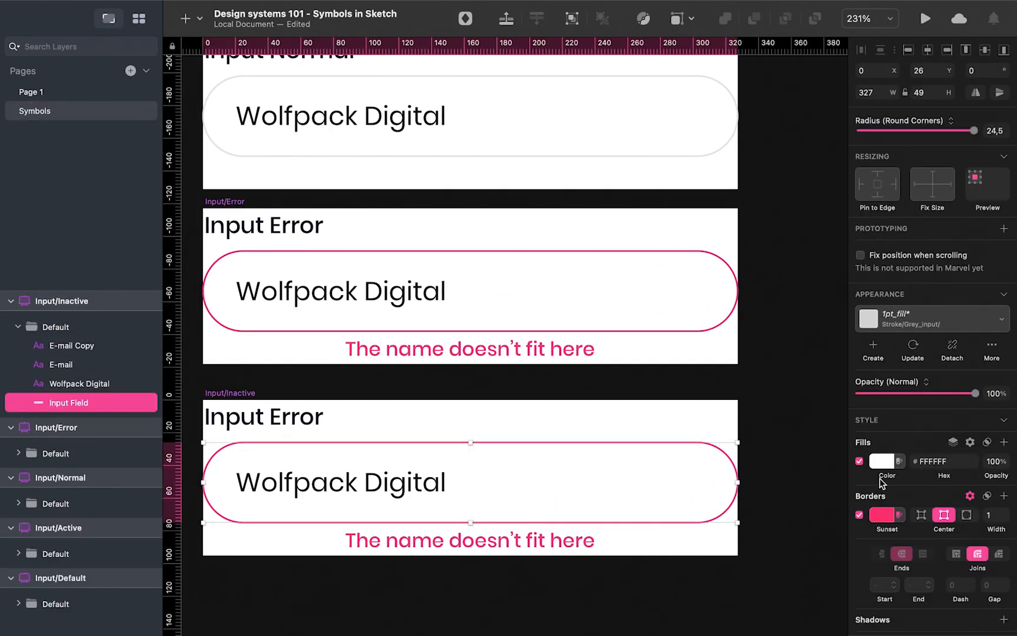
left_click(881, 461)
left_click(882, 569)
type("000000")
key("Tab")
type("3")
key("Return")
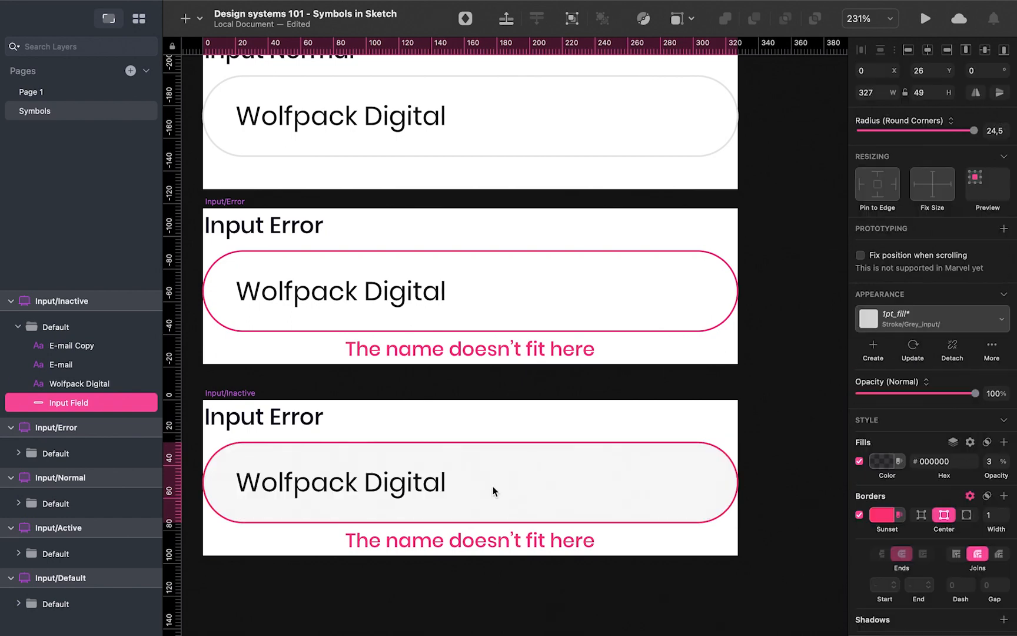
Set the opacity of the "Wolfpack Digital" text in Input/Inactive to 40%
left_click(421, 483, "super")
left_click_drag(975, 355, 905, 355)
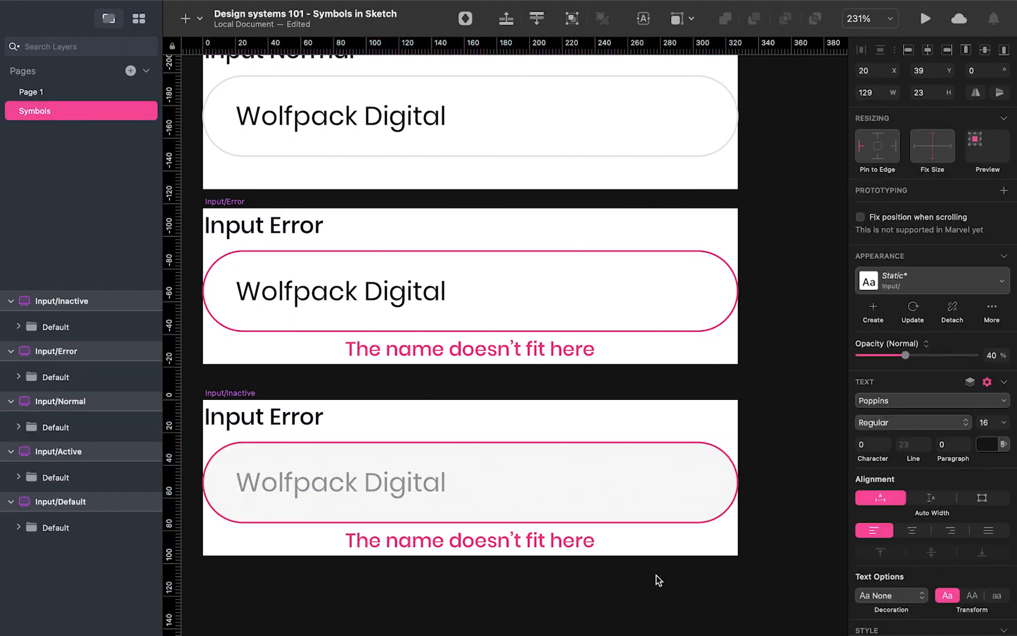
key("Tab")
Copy the style of the Input/Normal field shape and paste it onto the Input/Inactive field shape
right_click(651, 110)
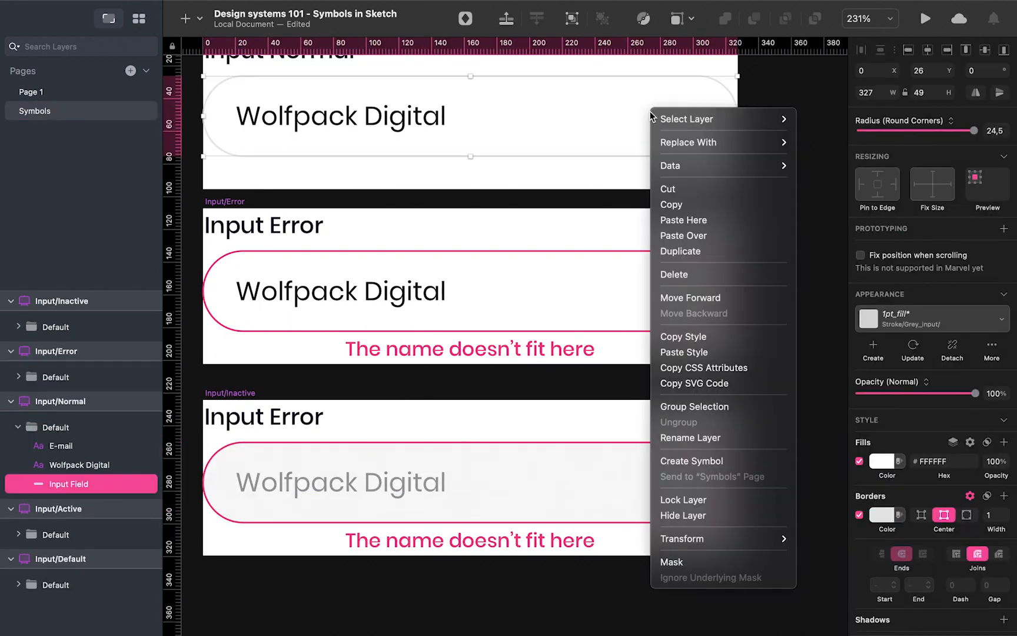
left_click(677, 336)
right_click(618, 483)
left_click(656, 399)
Set the Input/Inactive field's fill to 000000 with 5% alpha
left_click(881, 461)
type("000000")
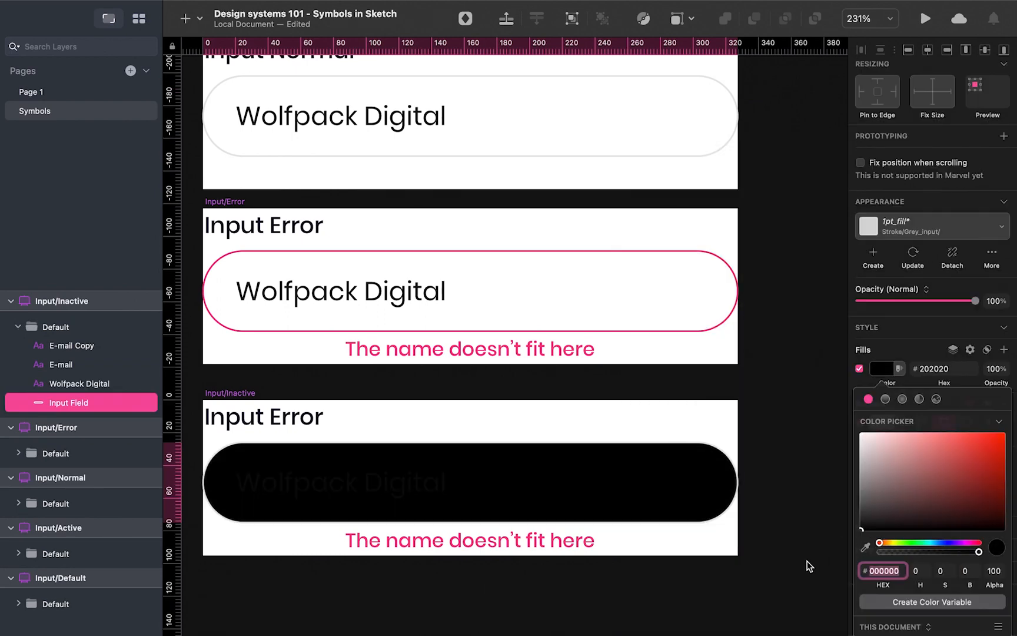
left_click(993, 570)
type("5")
key("Return")
Delete the error message from Input/Inactive and change its label to "Input Inactive/Uneditable"
left_click(518, 546)
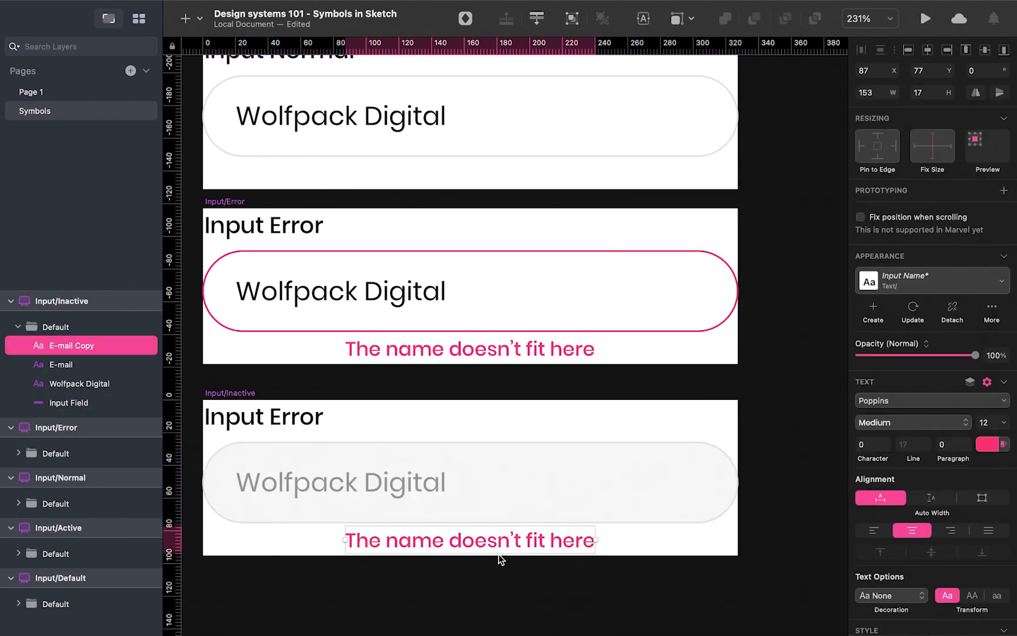
key("Delete")
left_click(304, 423)
double_click(304, 423)
type("I")
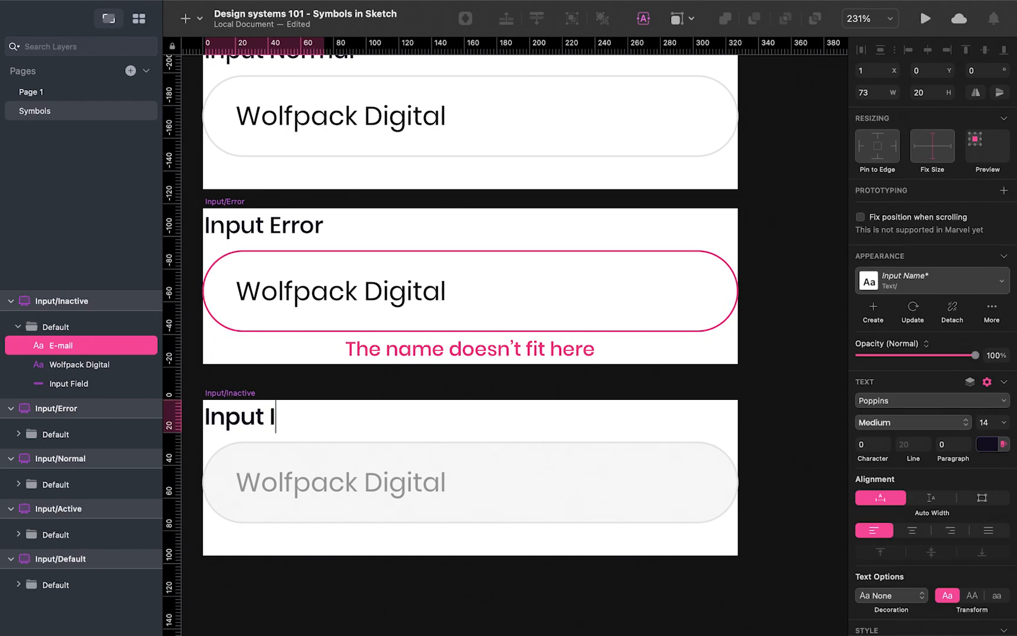
type("nactive/Un")
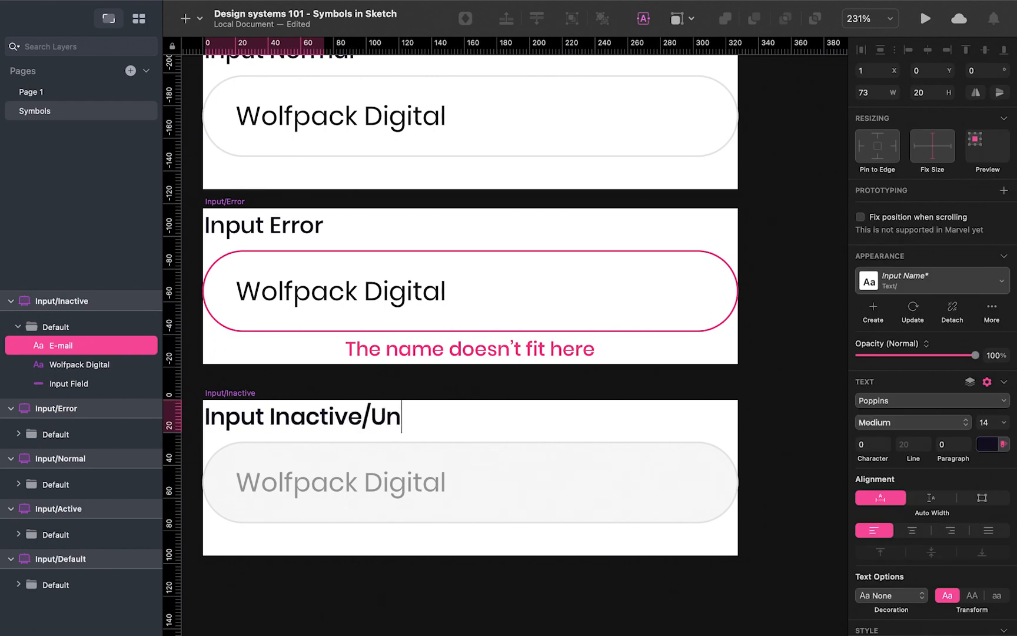
type("editable")
left_click(402, 572)
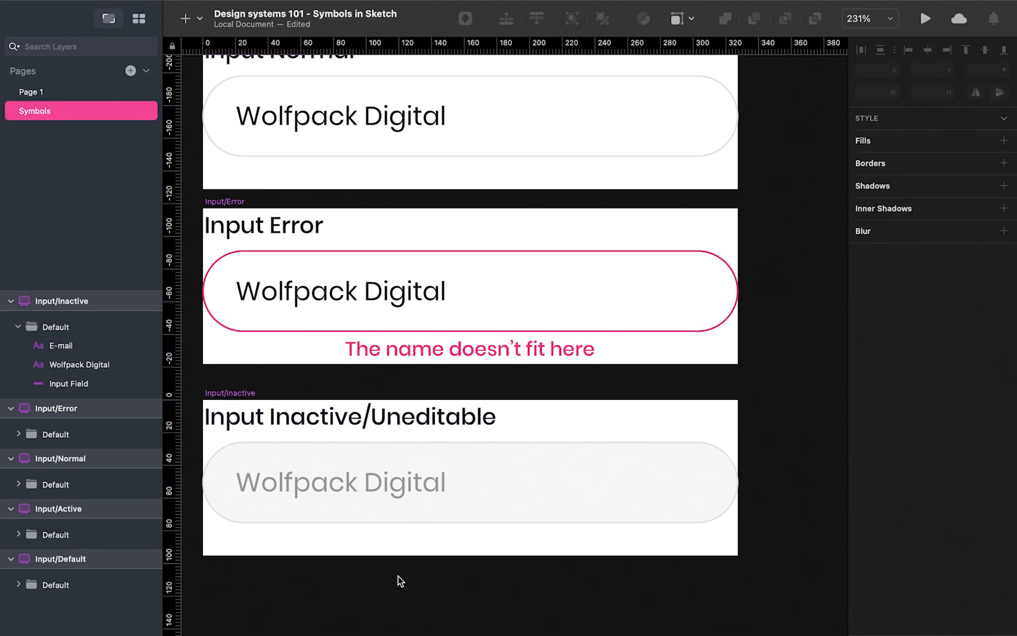
Duplicate the Input Fields artboard on Page 1 beside the original and delete all input fields from the copy
scroll(398, 576, "down", 5)
scroll(398, 575, "down", 3)
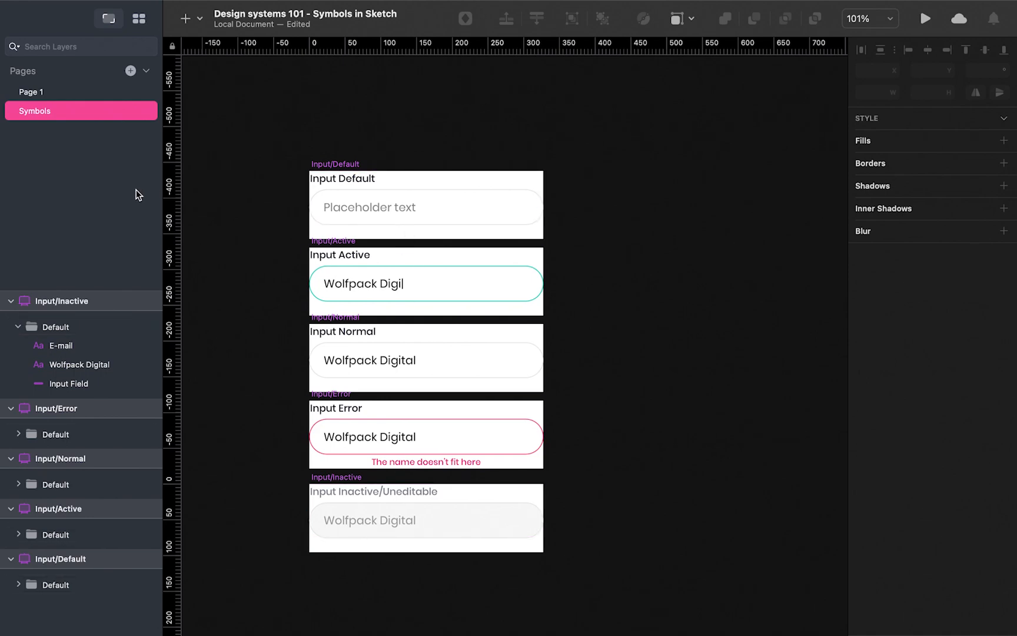
left_click(41, 95)
left_click(749, 445)
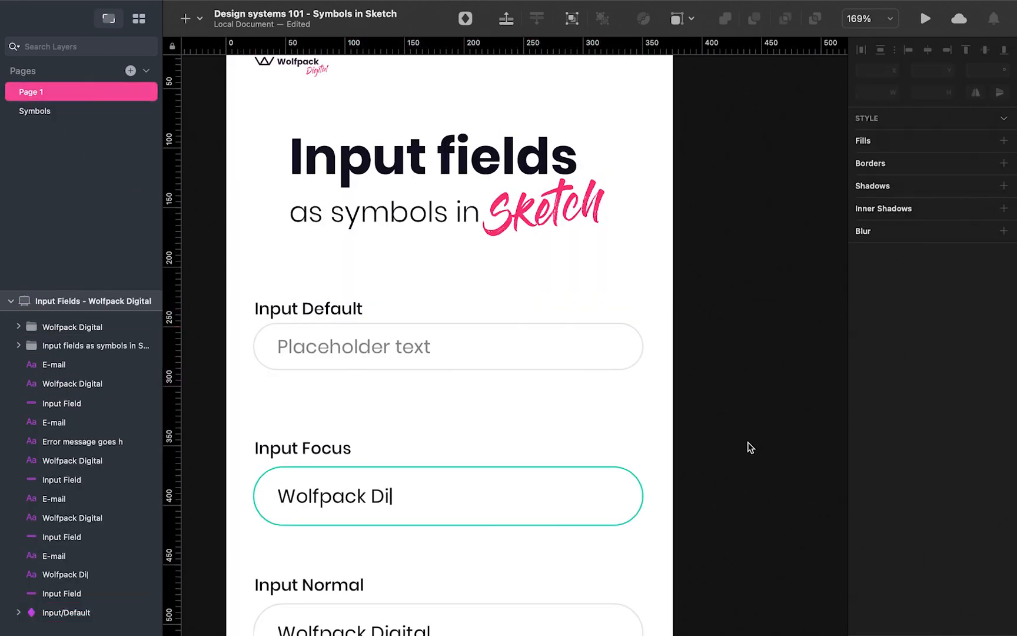
scroll(747, 445, "down", 5)
scroll(593, 195, "down", 2)
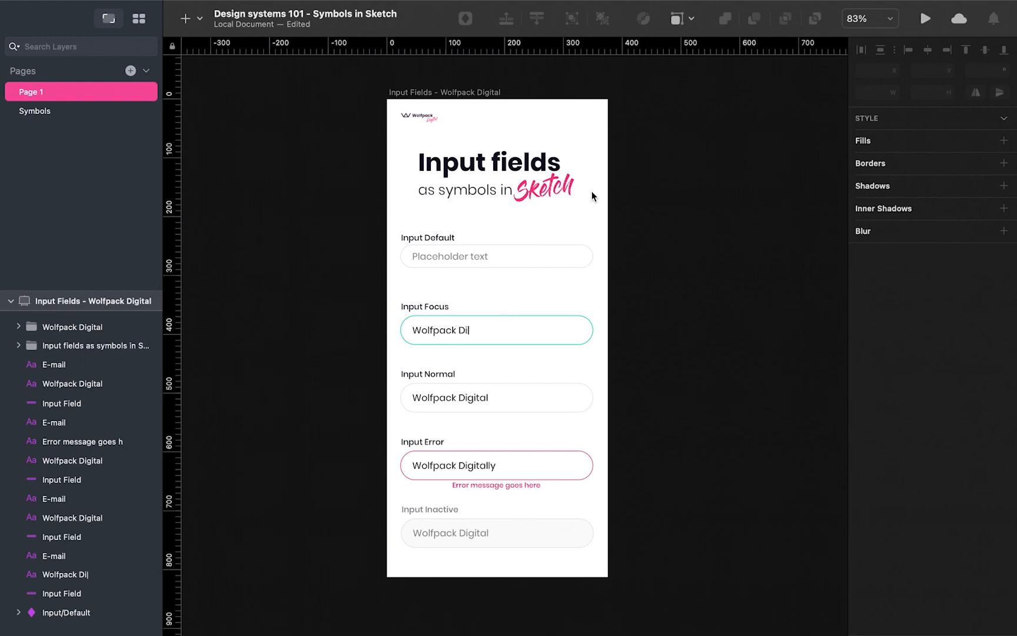
left_click(419, 92)
left_click_drag(420, 92, 650, 92)
left_click(352, 295)
scroll(353, 296, "right", 6)
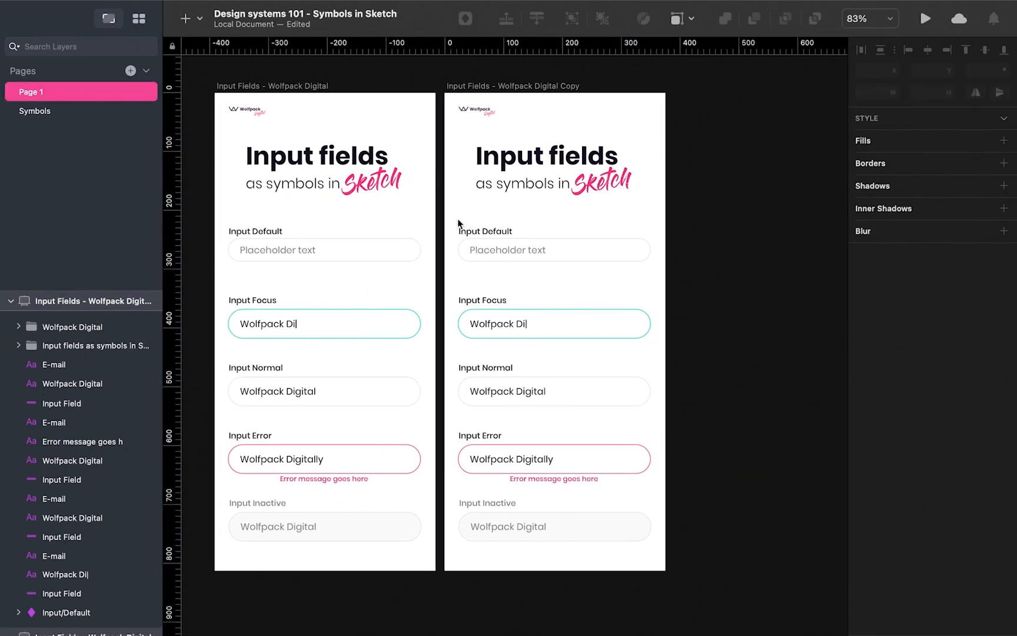
left_click_drag(460, 244, 674, 567)
key("Delete")
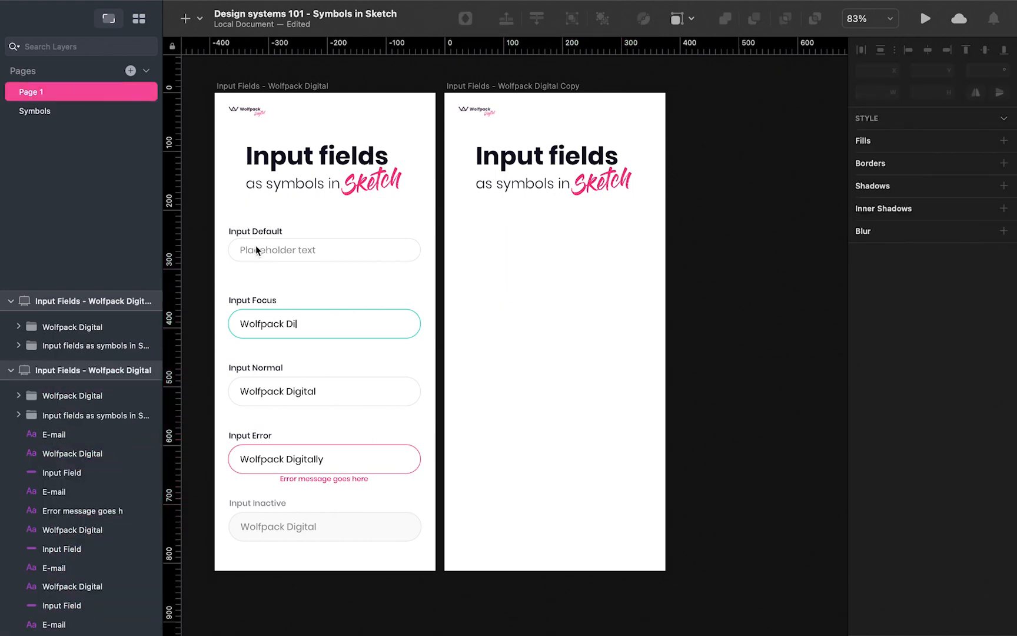
Insert the document's Input/Active symbol into the duplicated artboard at about X 24, Y 345
left_click(200, 20)
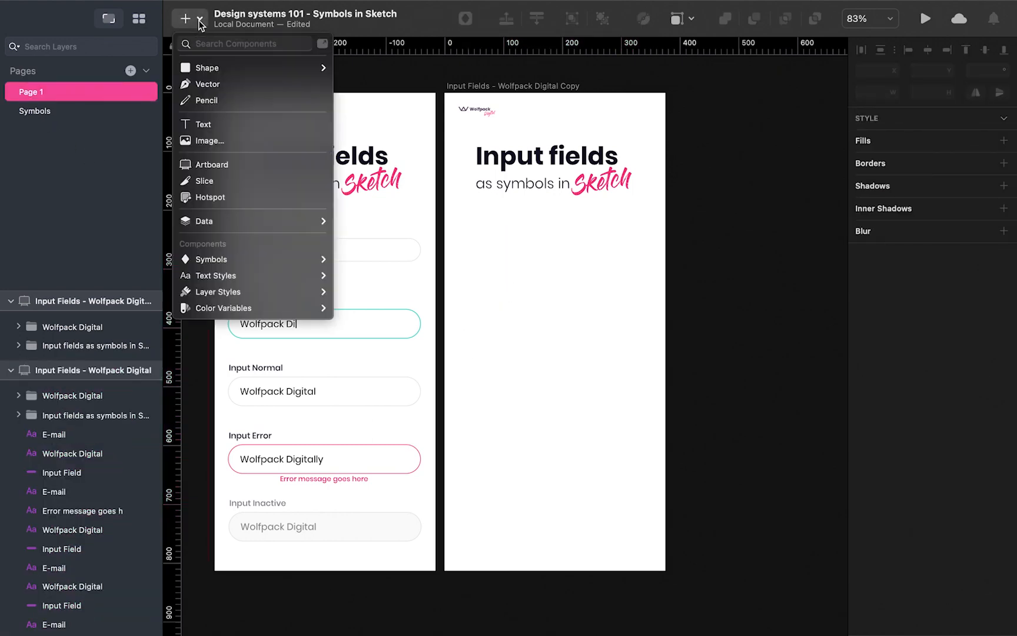
mouse_move(206, 253)
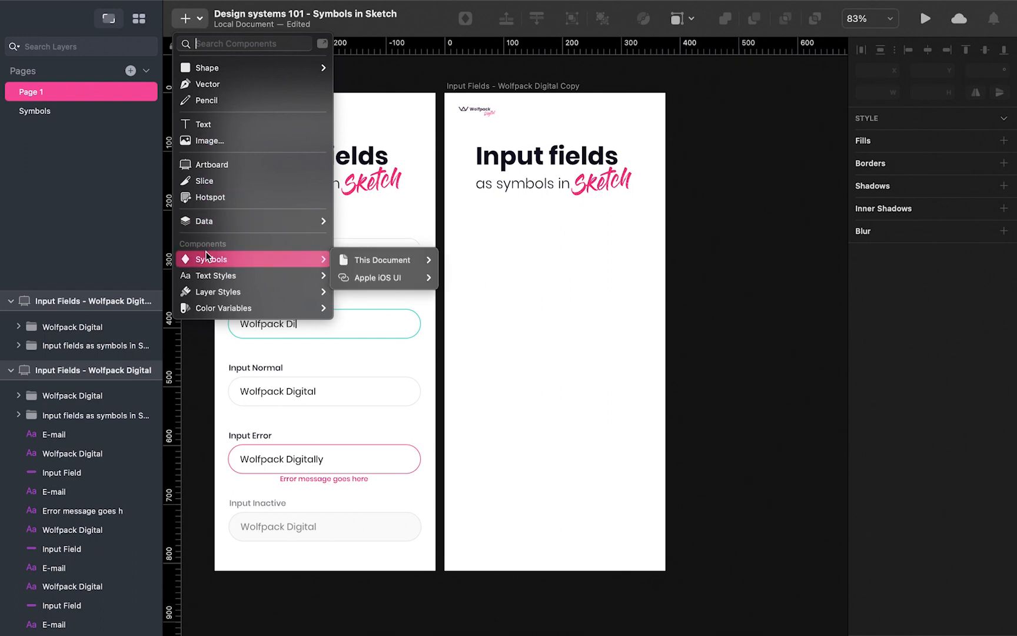
mouse_move(360, 254)
mouse_move(480, 266)
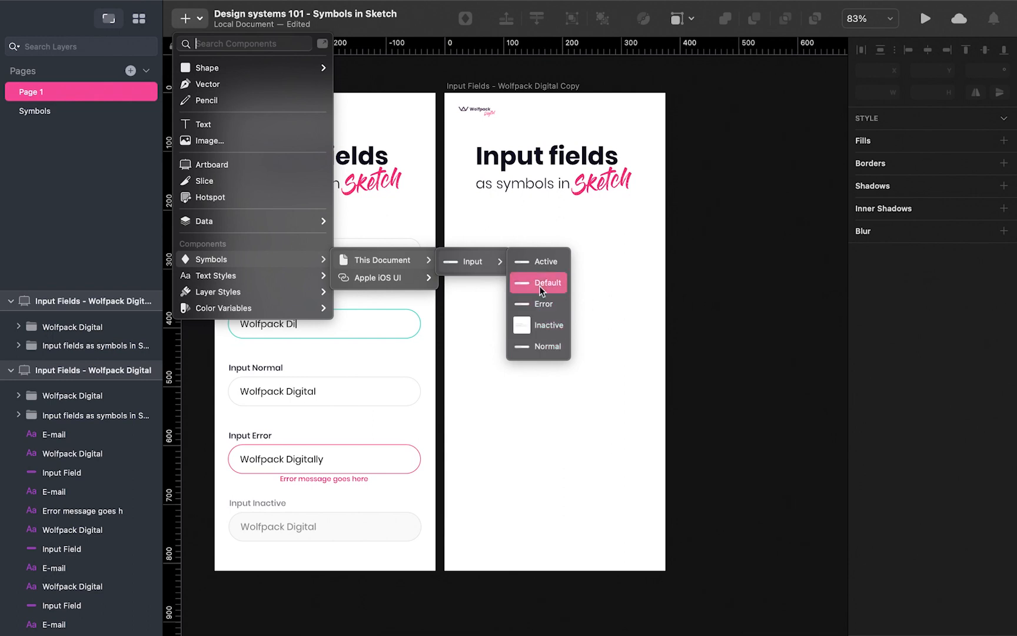
left_click(535, 265)
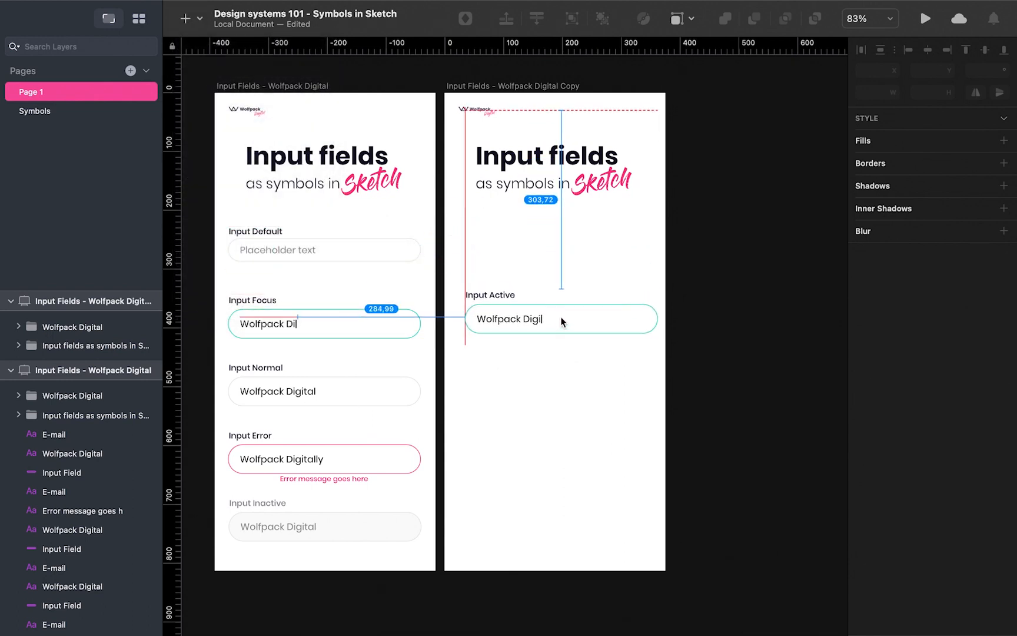
left_click(556, 323)
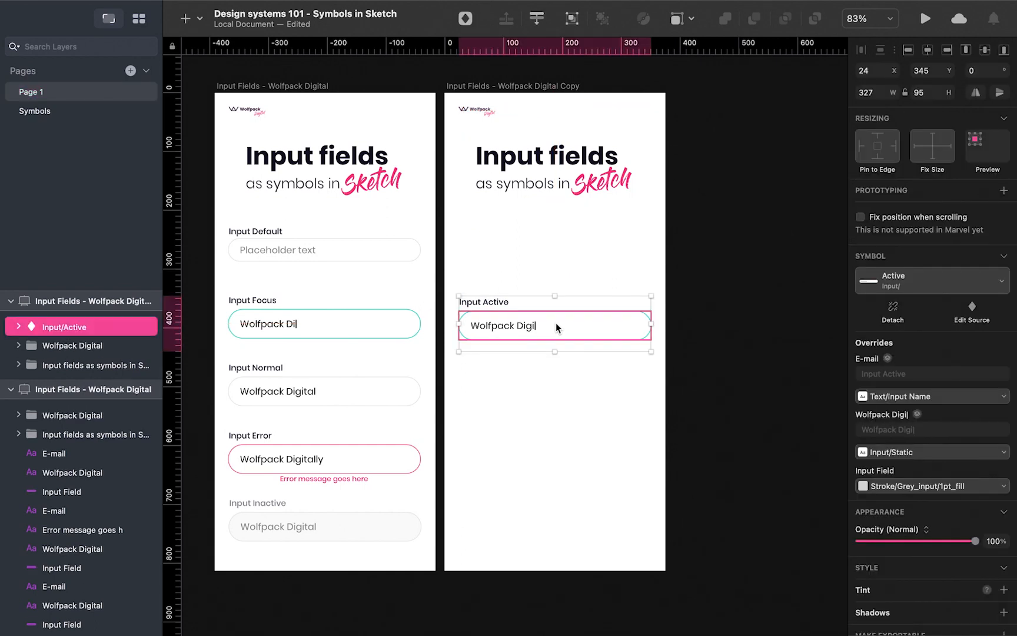
left_click(723, 311)
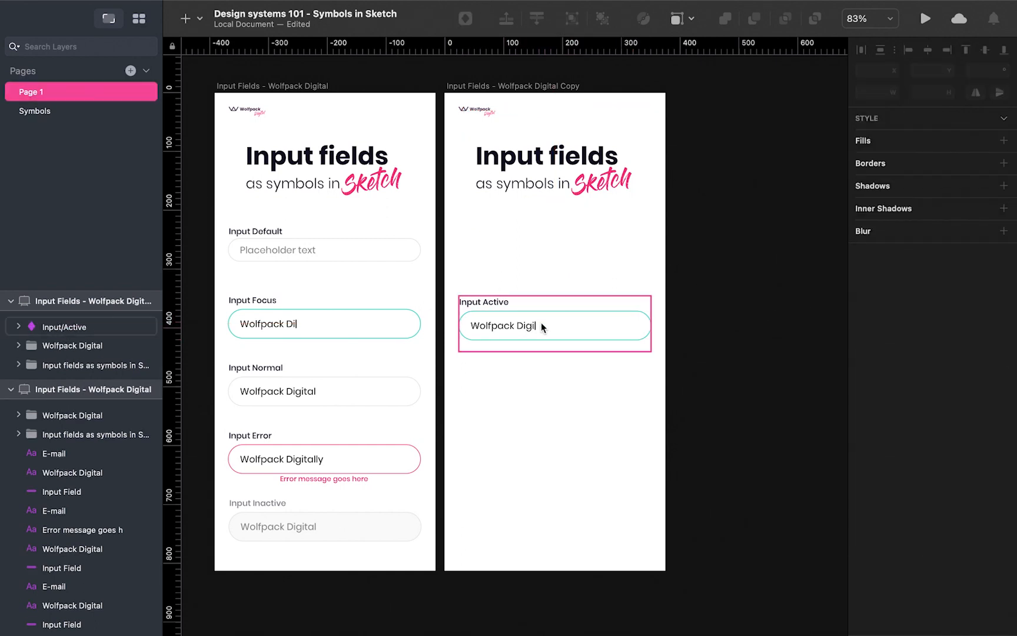
Swap the inserted Input/Active instance for the Input/Default symbol
left_click(542, 321)
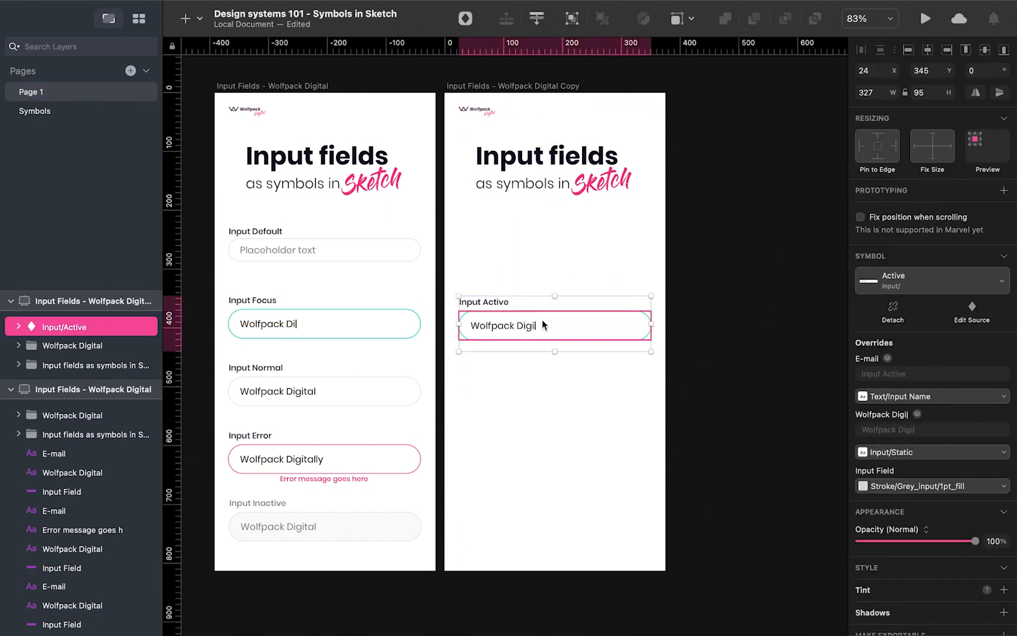
left_click(885, 286)
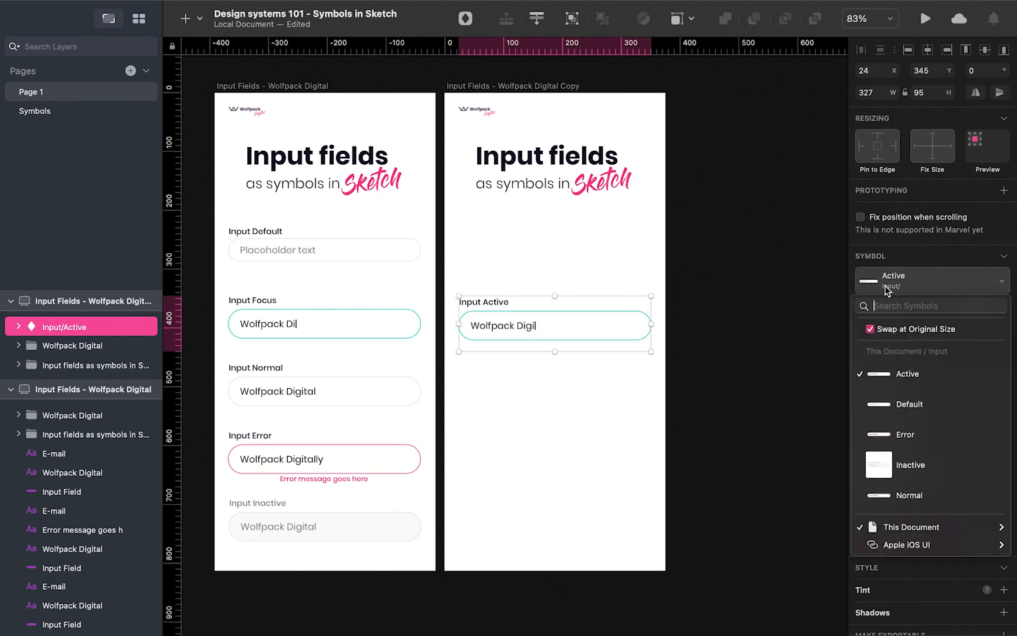
left_click(902, 398)
left_click(749, 253)
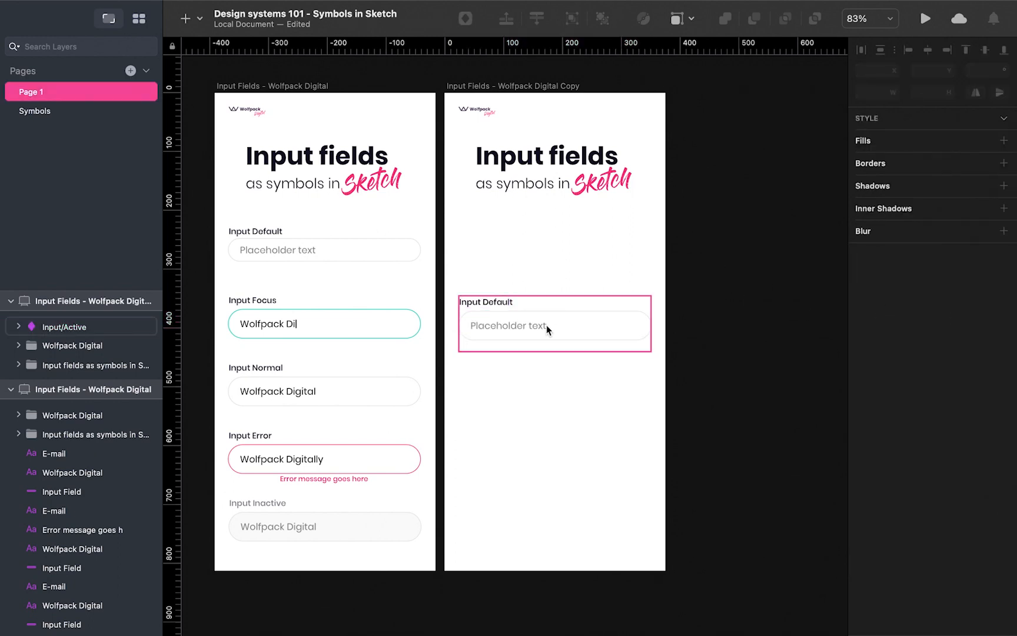
Place the Default instance under the heading with a duplicate below it, and swap the duplicate for the Input/Active symbol
mouse_move(546, 325)
left_mouse_down()
mouse_move(543, 246)
mouse_move(542, 325)
left_mouse_up()
left_click(919, 285)
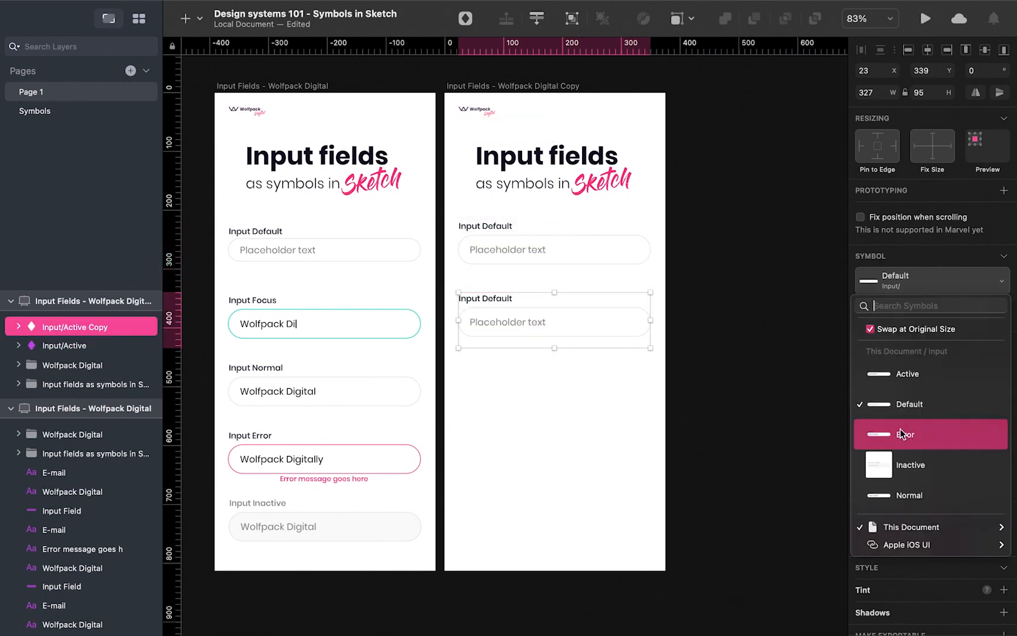
left_click(902, 379)
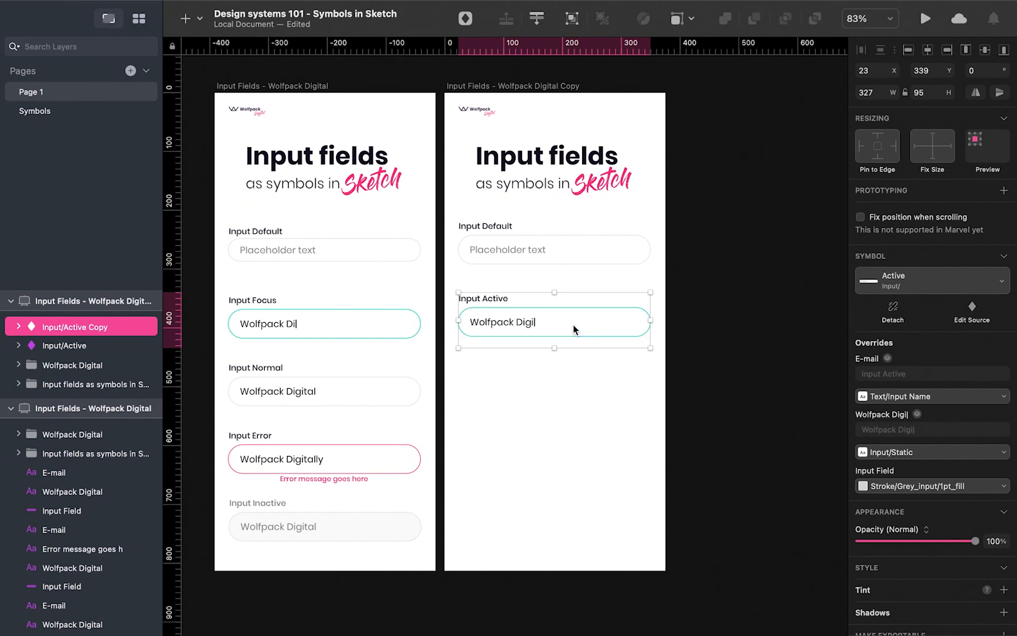
Duplicate the Active instance below itself at about Y 462 and swap the duplicate for the Input/Normal symbol
left_click_drag(572, 324, 574, 400)
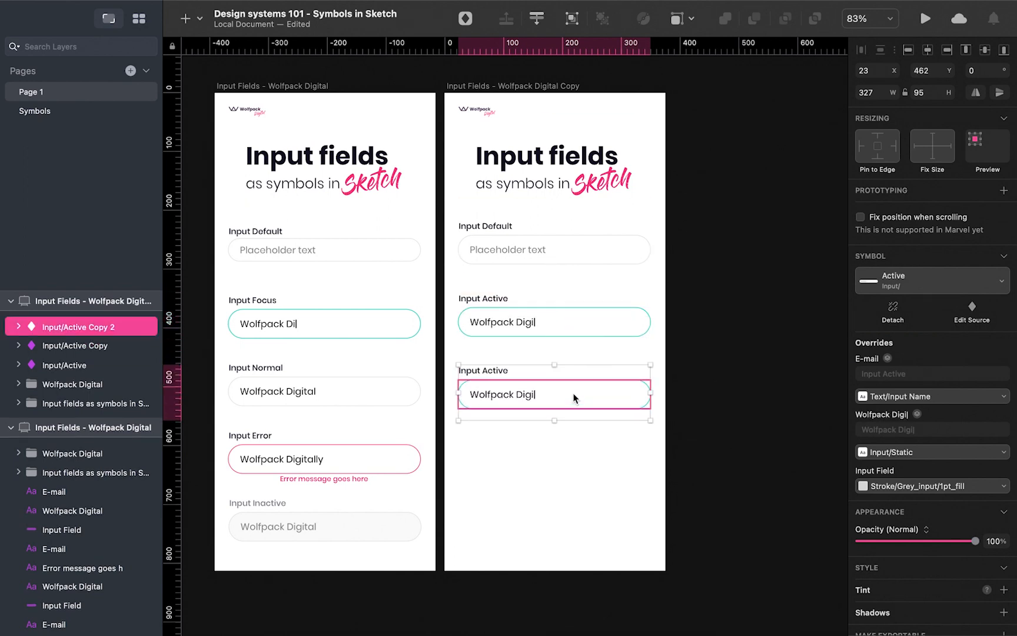
left_click(884, 282)
left_click(897, 492)
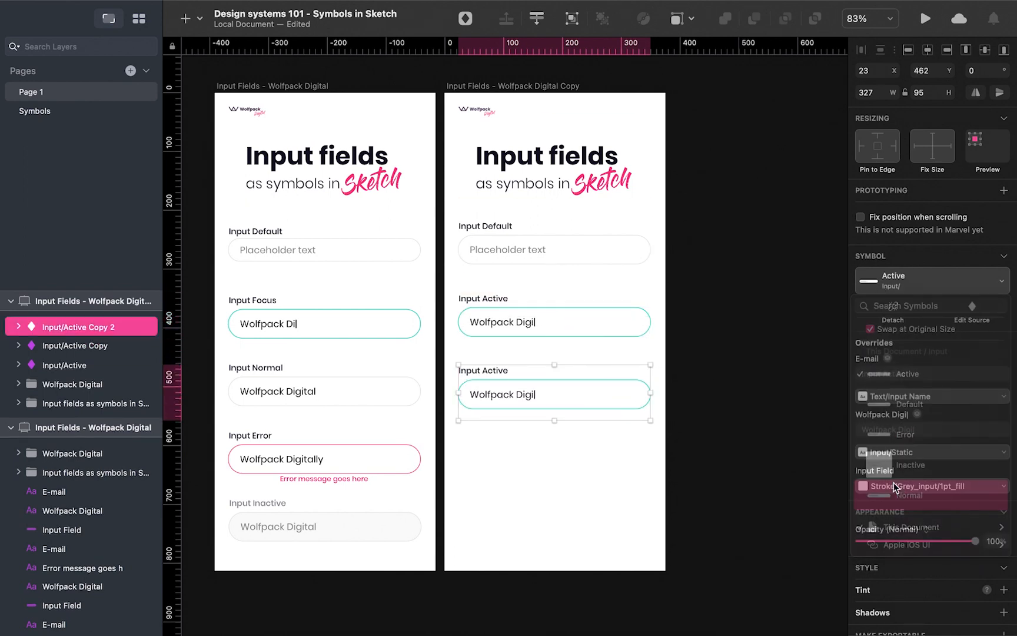
Duplicate the Normal instance below itself at about Y 570 and swap the duplicate for the Input/Error symbol
left_click_drag(533, 383, 532, 447)
left_click(866, 281)
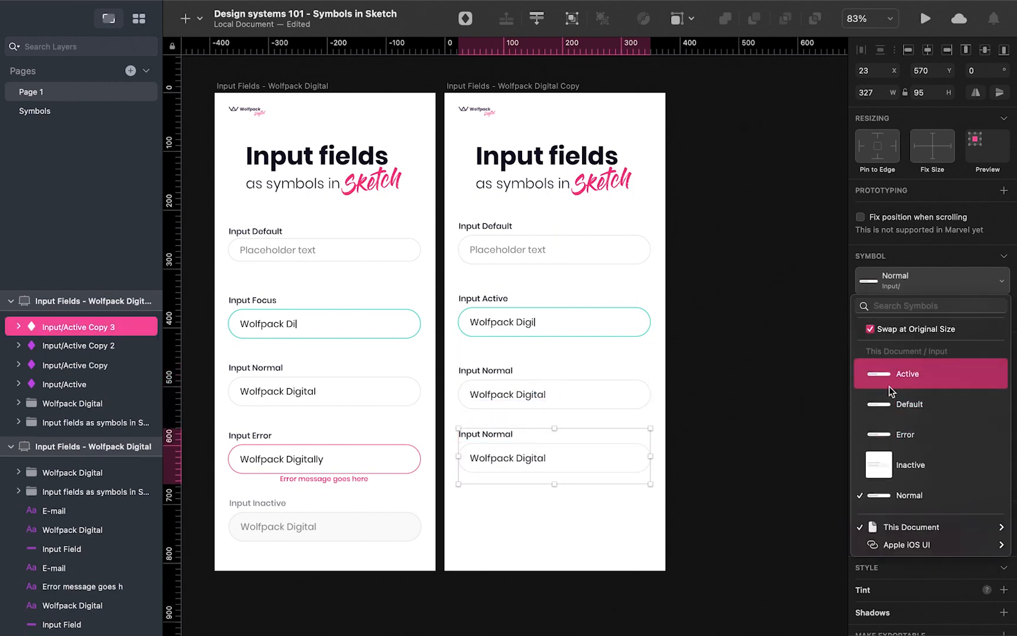
left_click(891, 428)
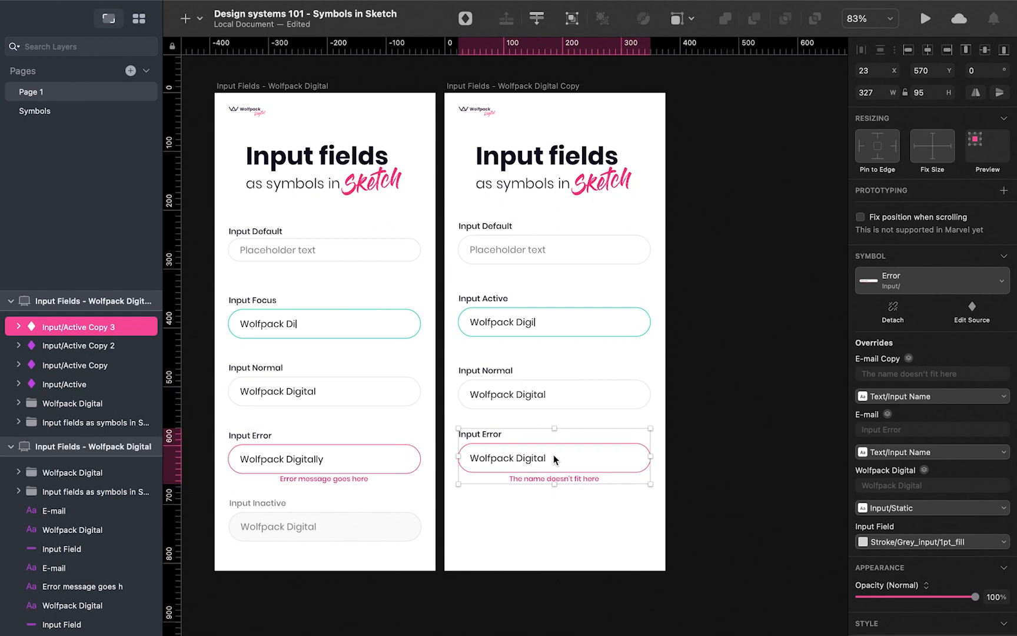
Duplicate the Error instance below itself at about Y 693 and swap the duplicate for the Input/Inactive symbol
left_click_drag(553, 456, 553, 530)
left_click(942, 280)
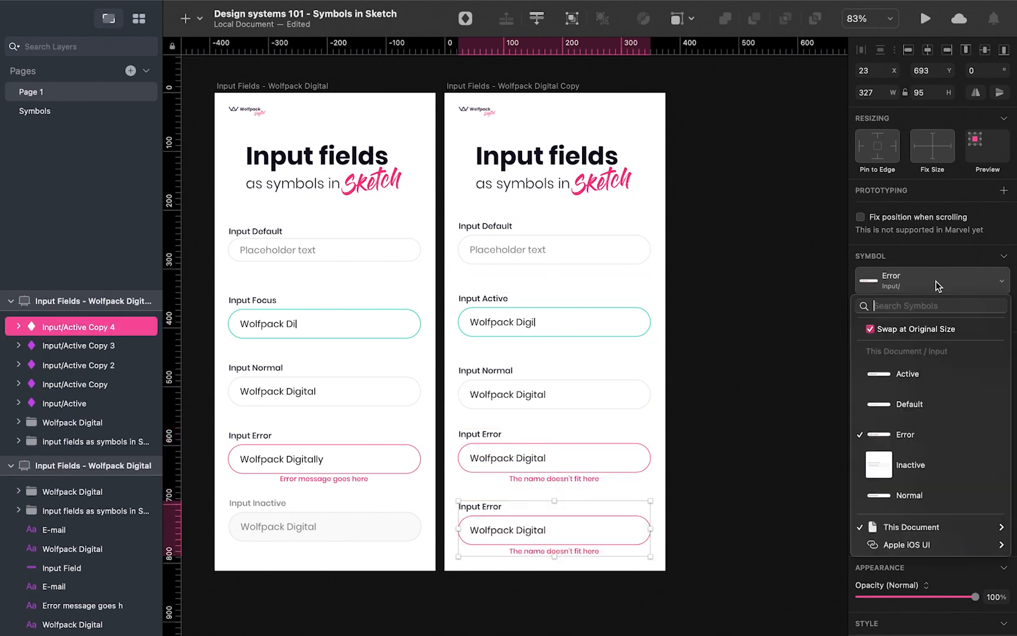
left_click(914, 471)
left_click(787, 451)
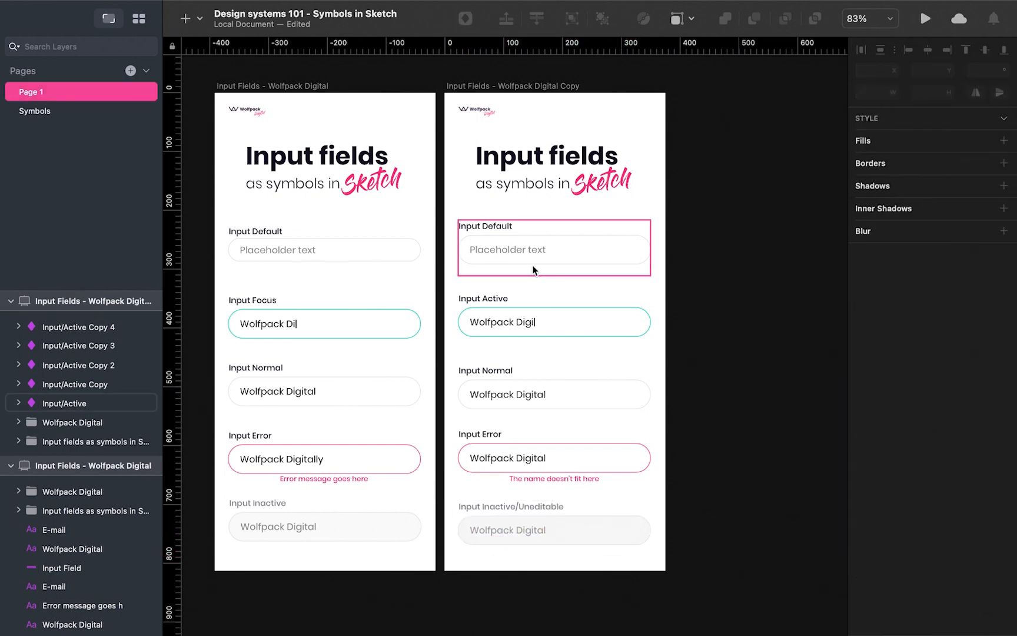
Select all five input instances in the duplicated artboard and even out their vertical spacing with Tidy
left_click_drag(451, 231, 625, 532)
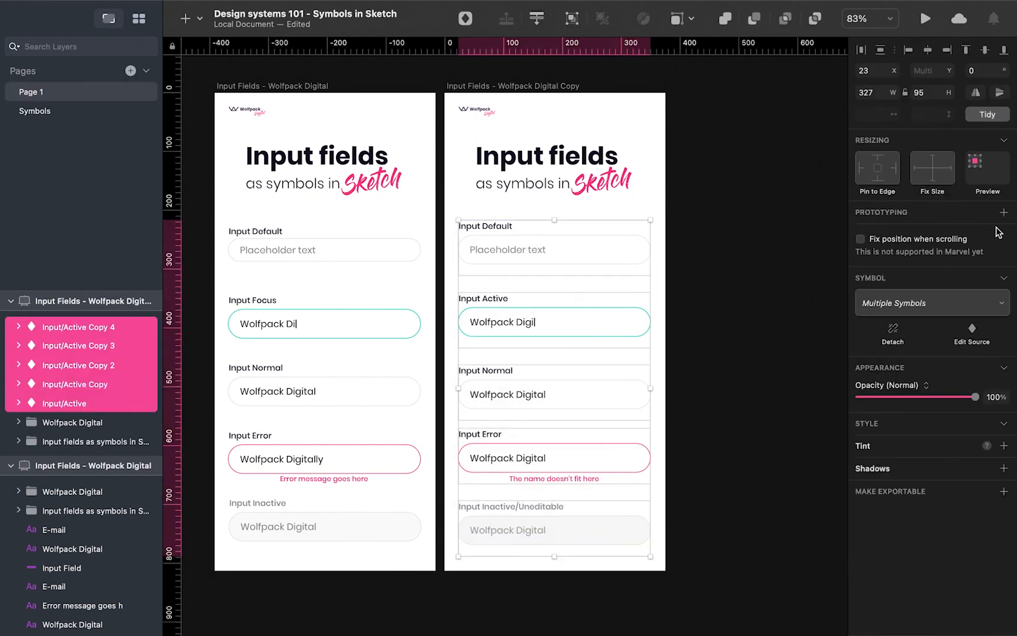
left_click(981, 107)
left_click(756, 360)
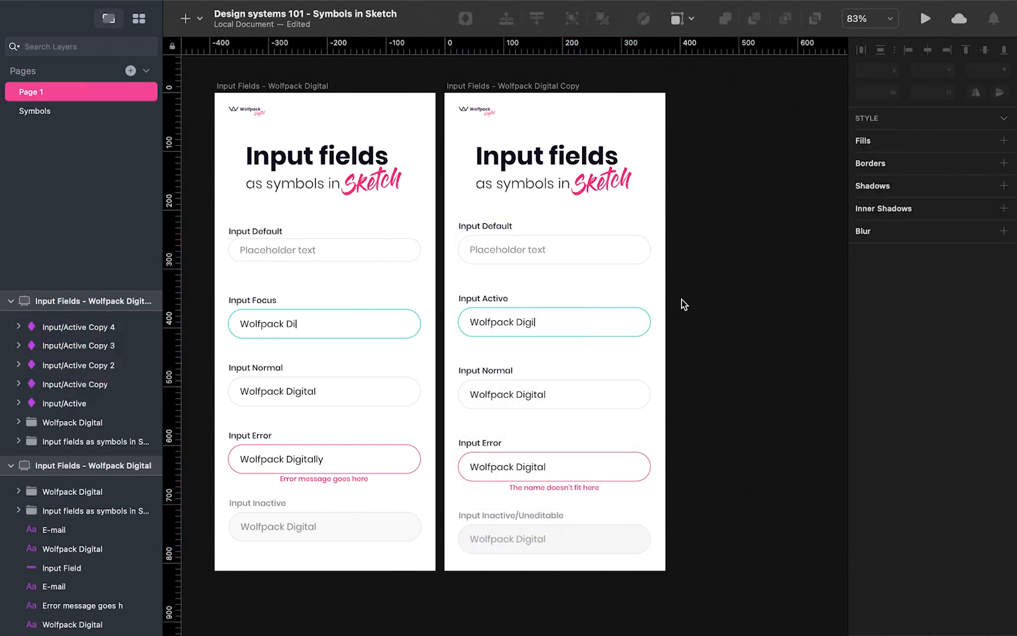
Override the label of the Default instance in the duplicated artboard with "Type anything"
left_click(588, 241)
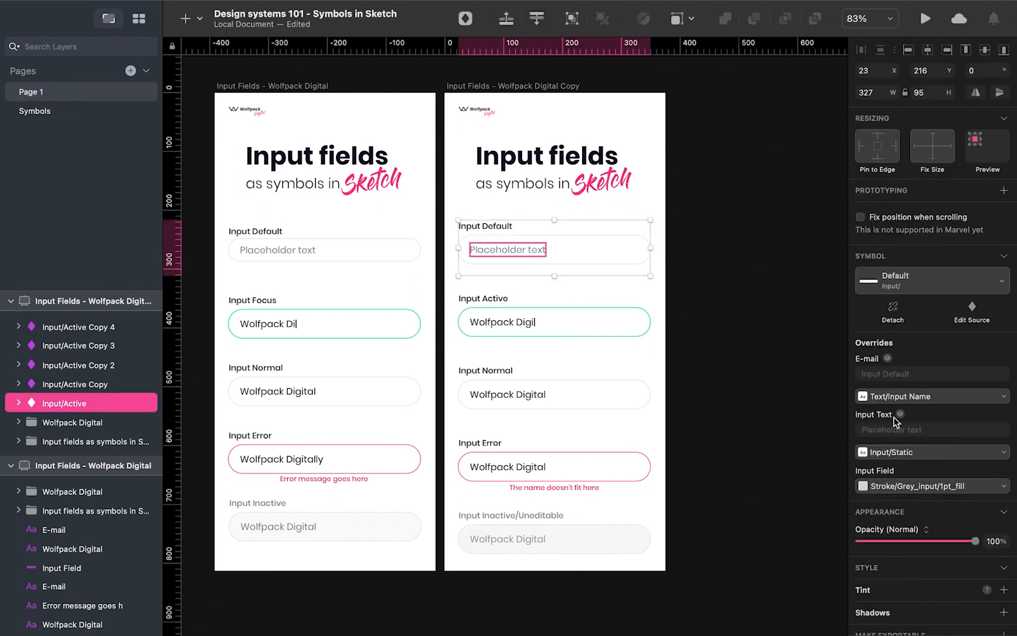
left_click(878, 373)
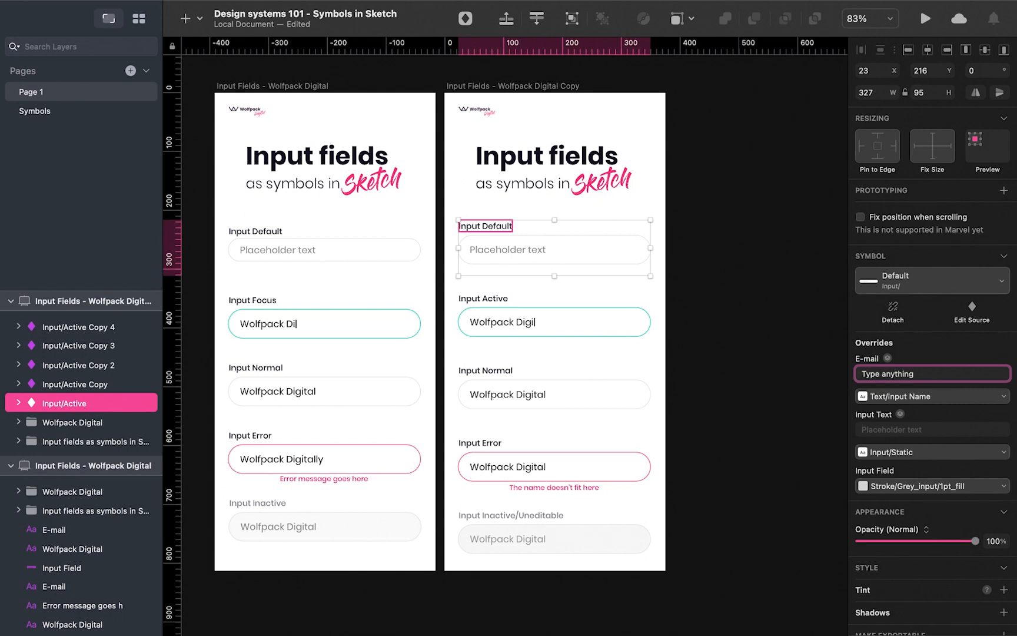
key("Return")
left_click(783, 379)
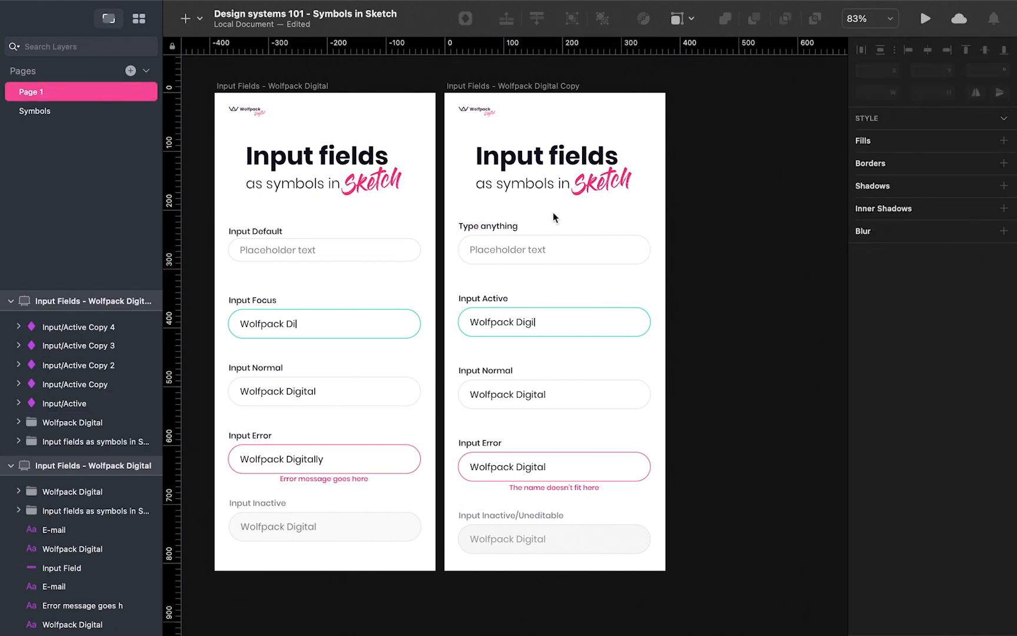
Override the placeholder text of the same Default instance with "This placeholder is temporary"
left_click(553, 227)
left_click(894, 430)
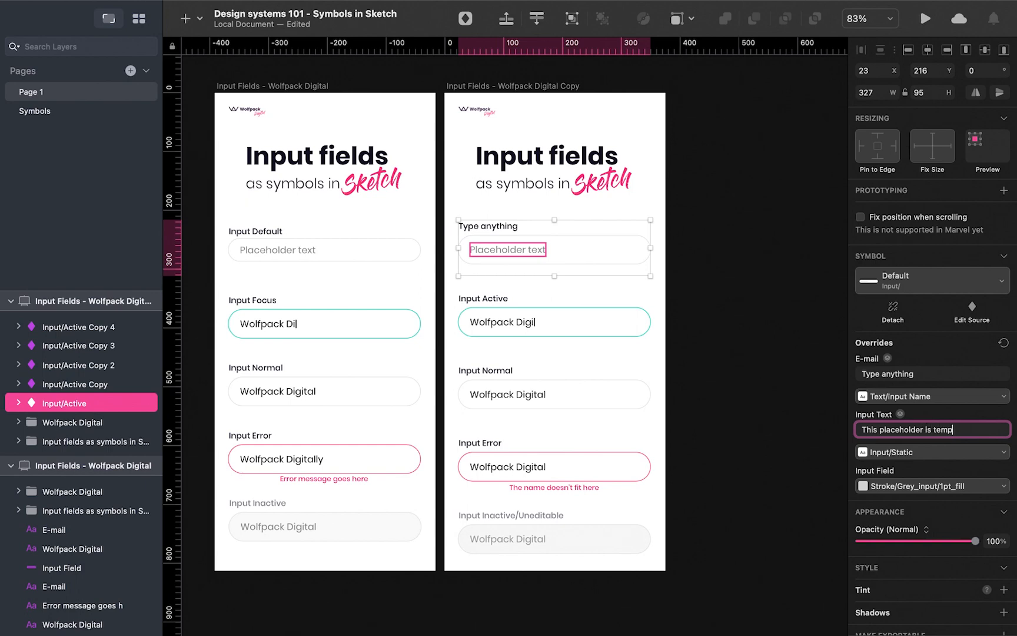
left_click(792, 363)
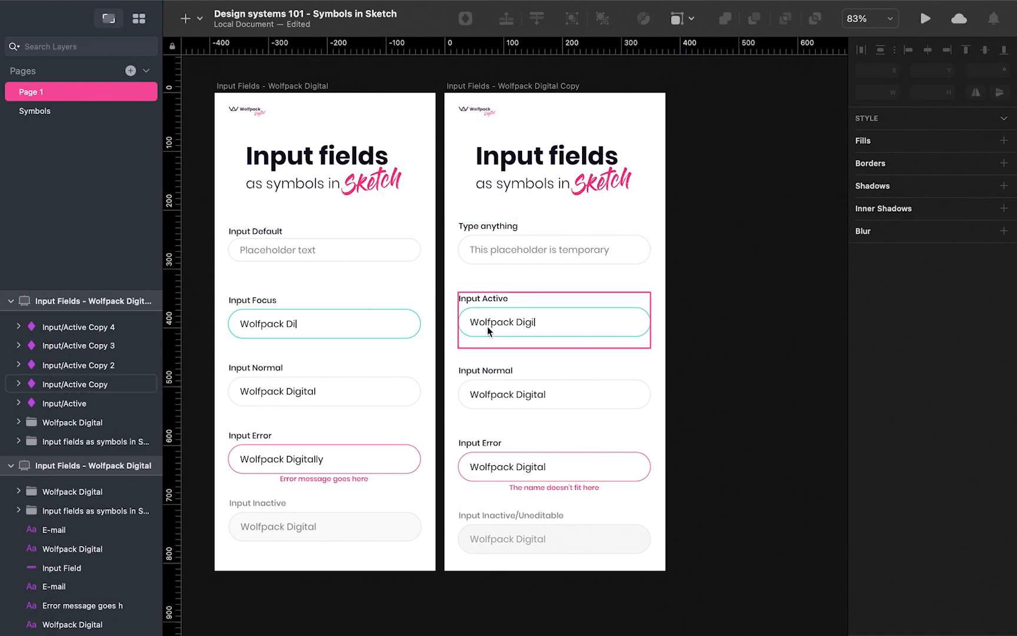
Examine the separate label and text layers of the Input Focus field in the original artboard
scroll(488, 327, "up", 3)
scroll(488, 328, "left", 3)
scroll(488, 327, "up", 1)
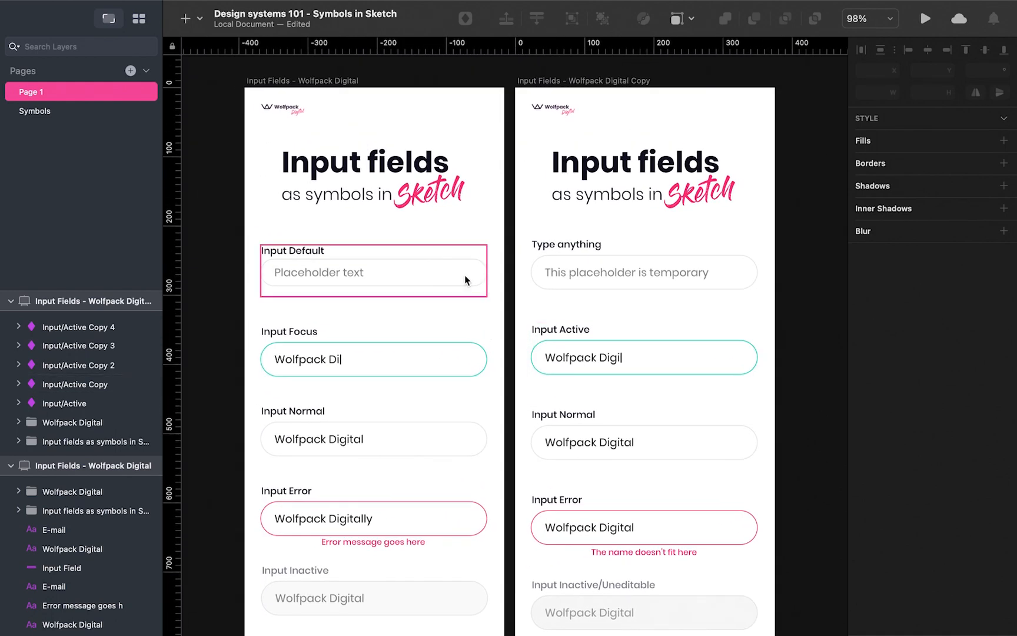
left_click(302, 332)
left_click(305, 360)
left_click(382, 384)
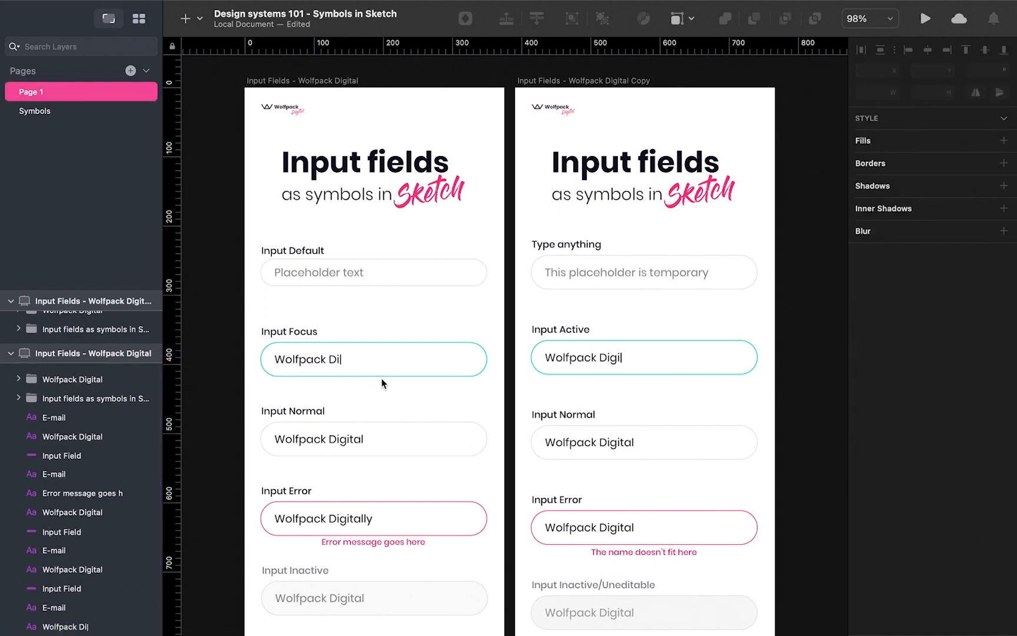
Examine the Active instance's overrides, open the source of the Error instance, and return to the instance
left_click(597, 347)
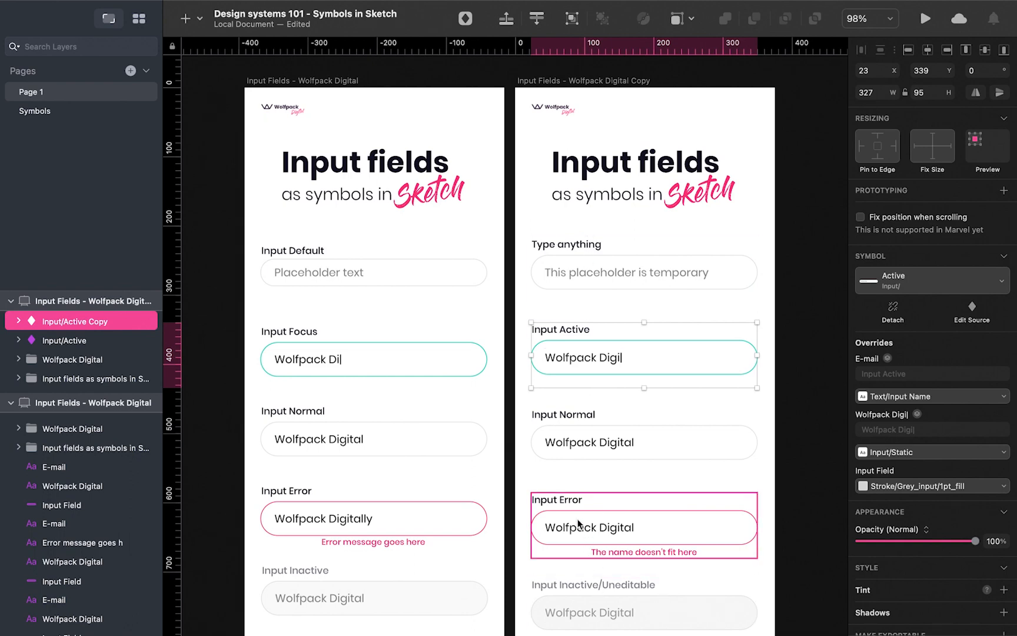
scroll(578, 522, "up", 2)
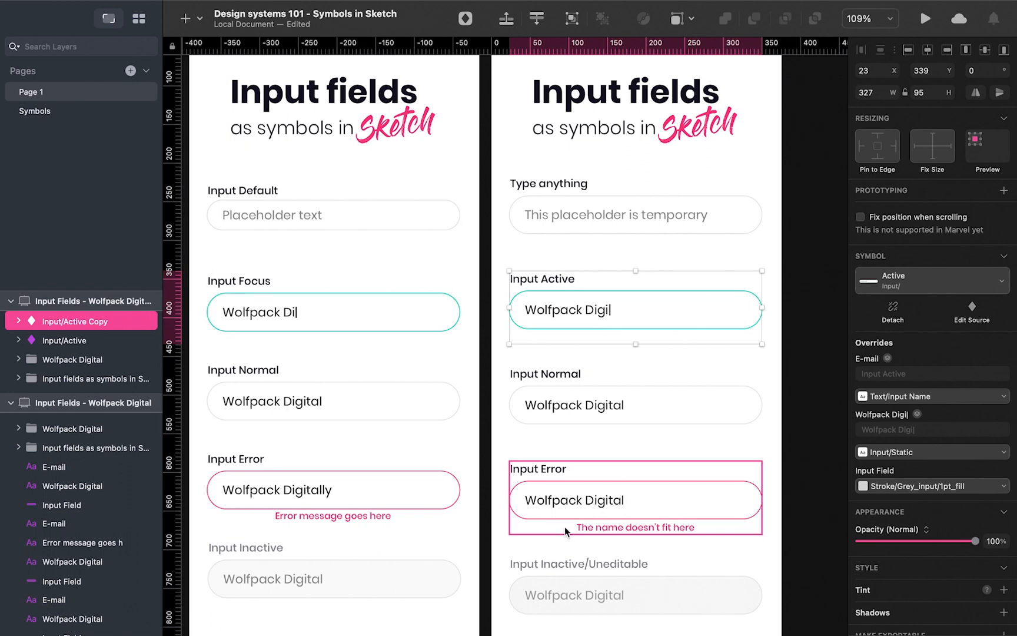
double_click(680, 511)
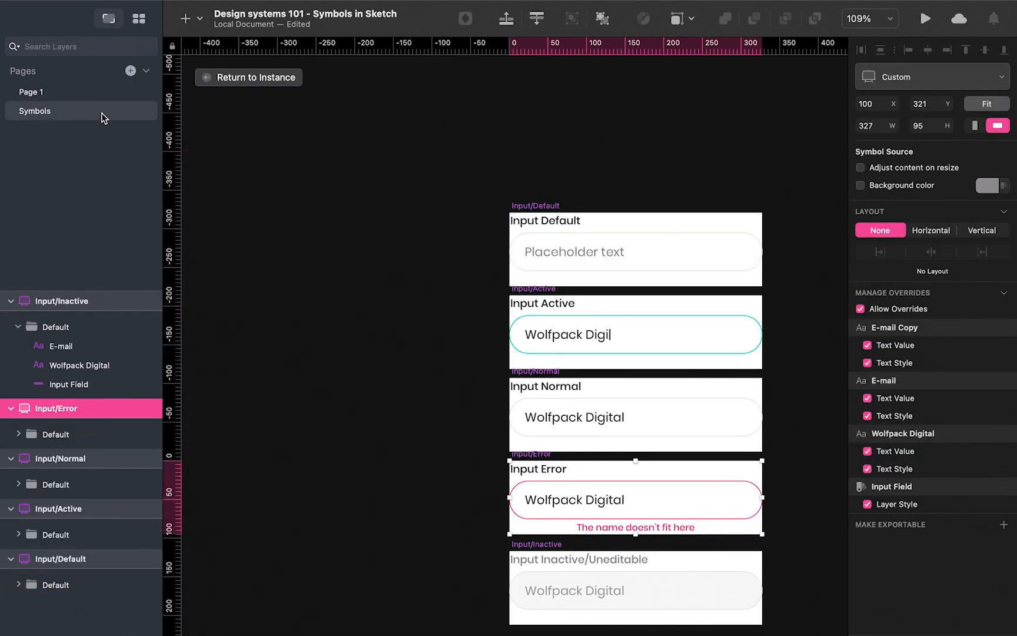
left_click(235, 75)
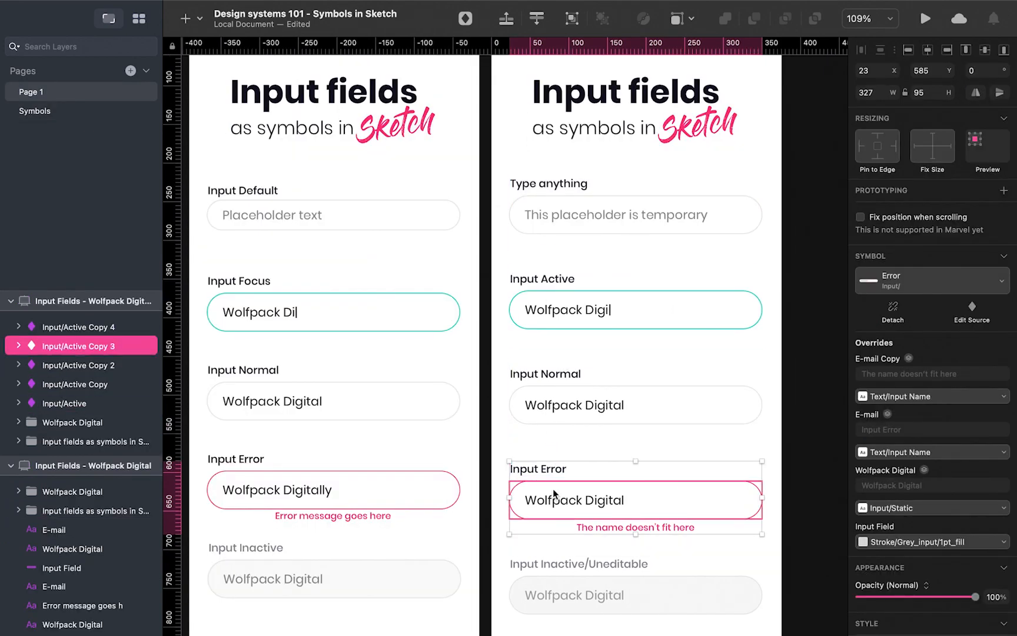